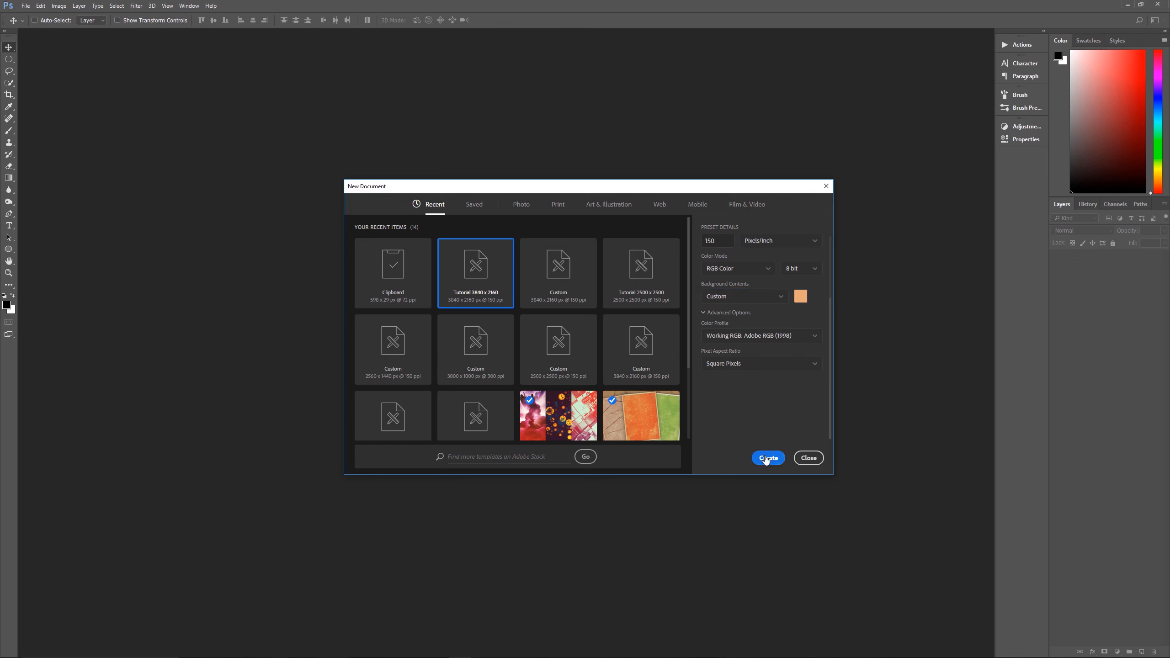
# Create the document from the Tutorial 3840 x 2160 preset, unlock its background layer and rename it Wallpaper
pyautogui.click(767, 457)
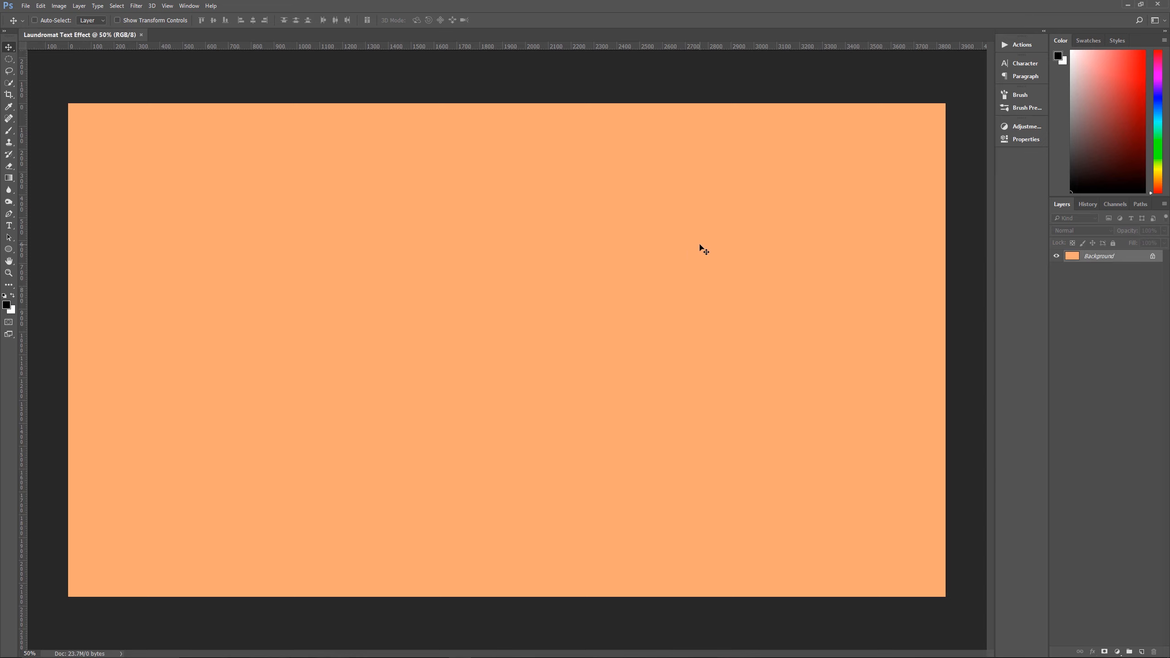
pyautogui.click(1152, 259)
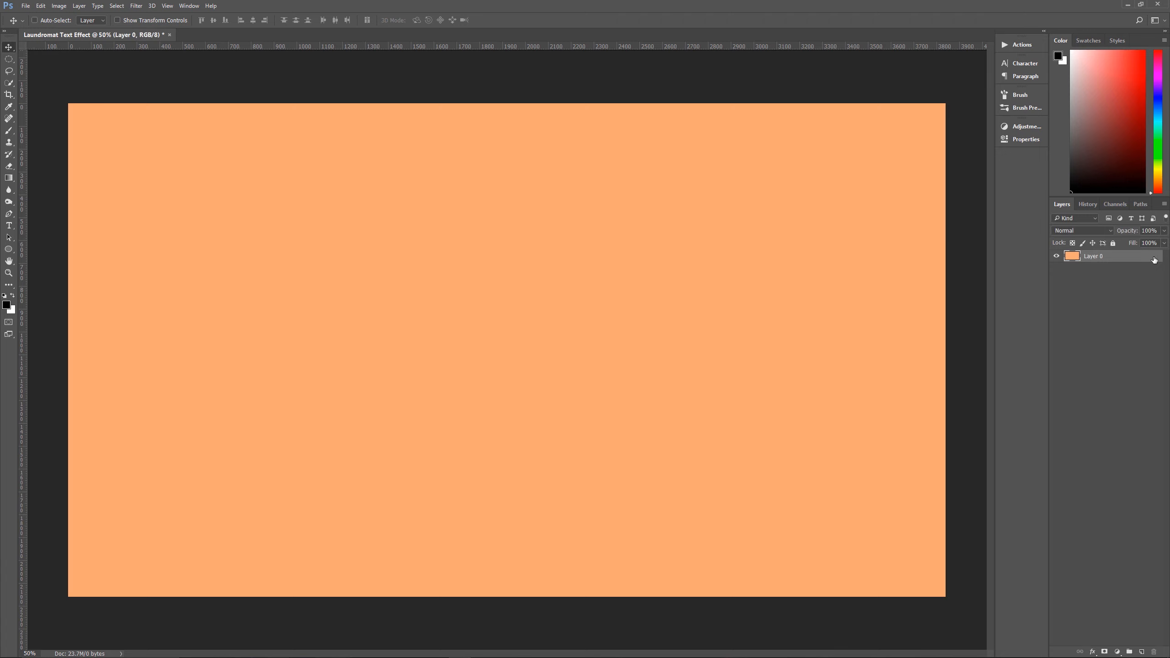
pyautogui.doubleClick(1091, 259)
pyautogui.click(1139, 256)
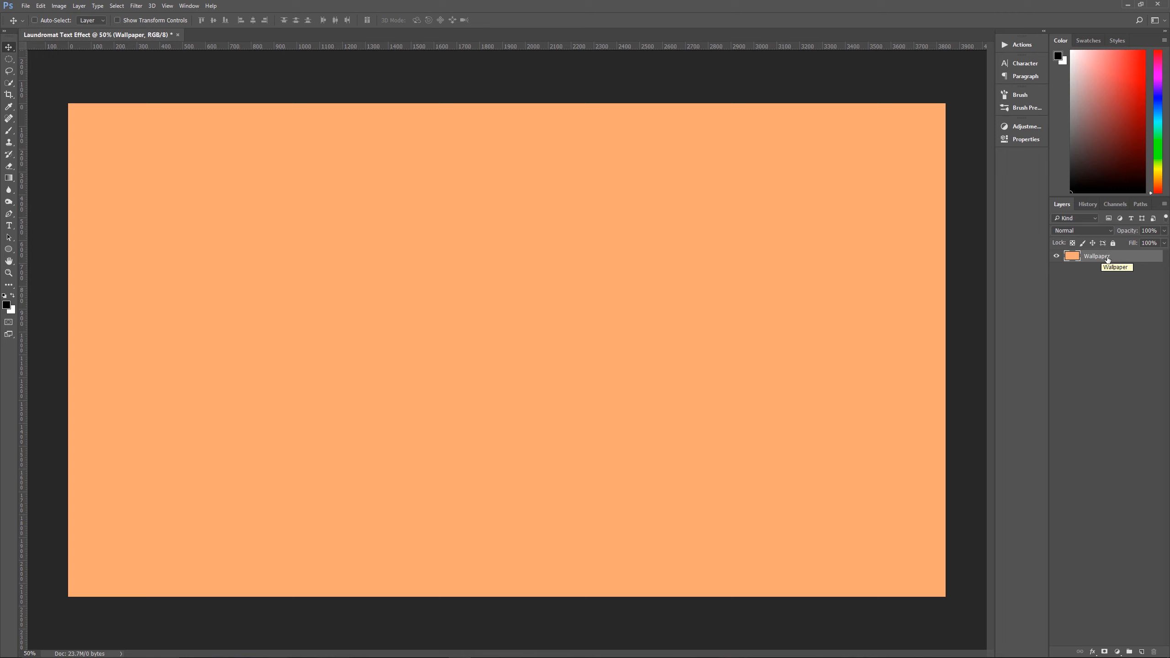
# Add a Pattern Overlay to the Wallpaper layer with the Lighten blend mode and 20% opacity
pyautogui.click(1093, 652)
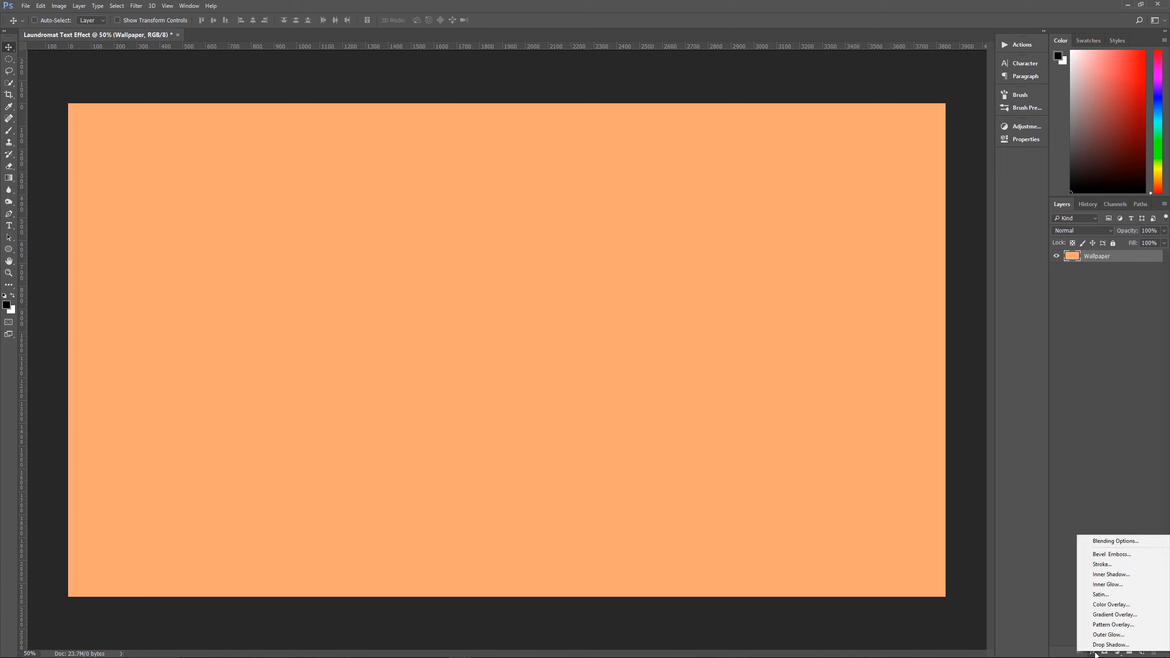
pyautogui.click(1114, 624)
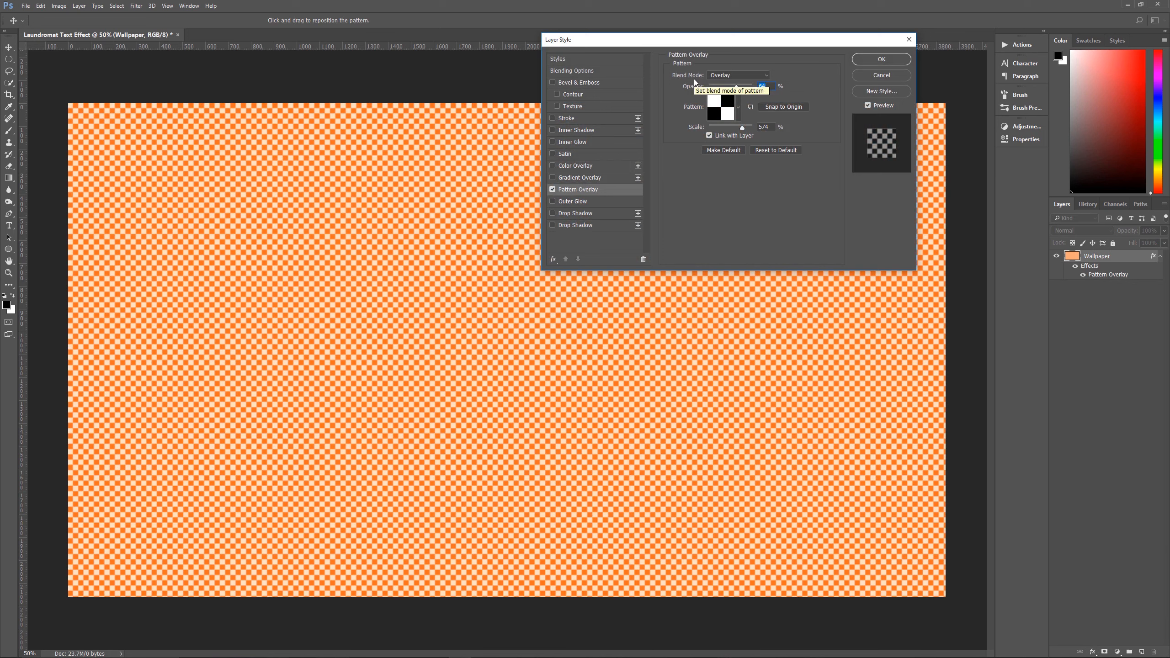
pyautogui.click(721, 79)
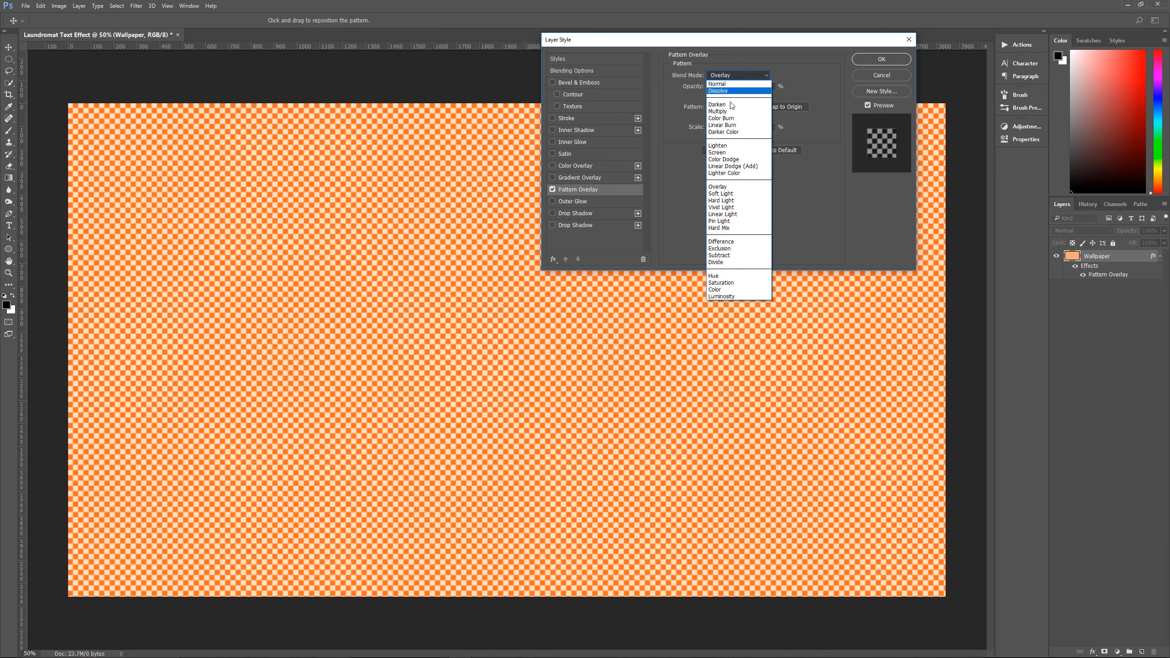
pyautogui.click(733, 145)
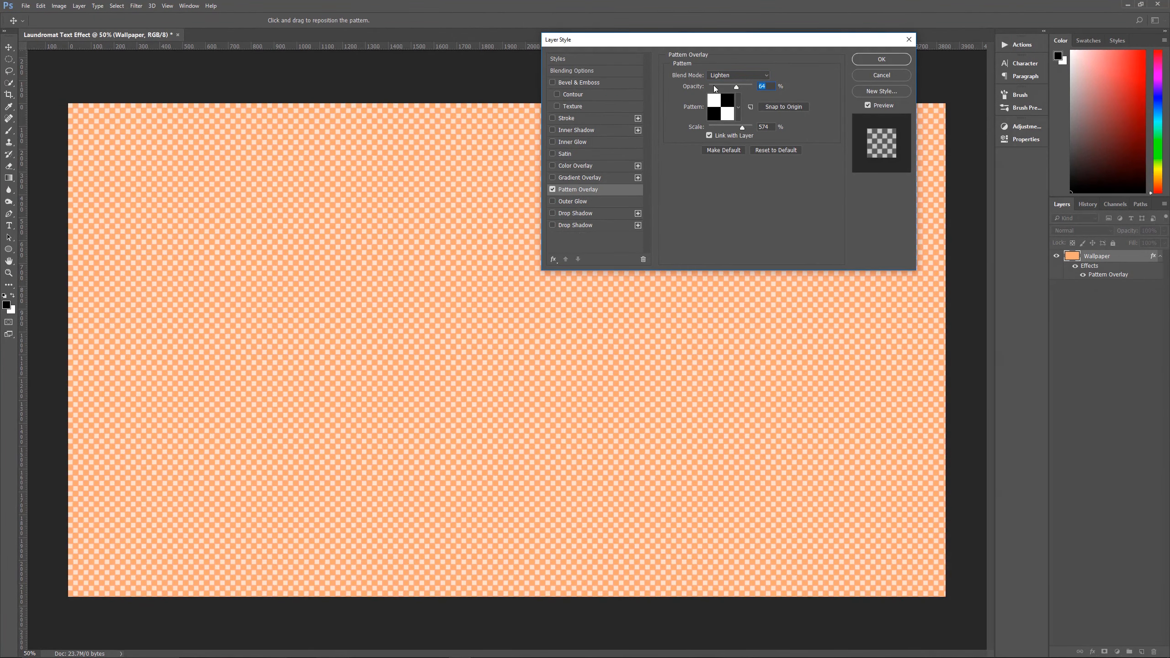
pyautogui.write('20')
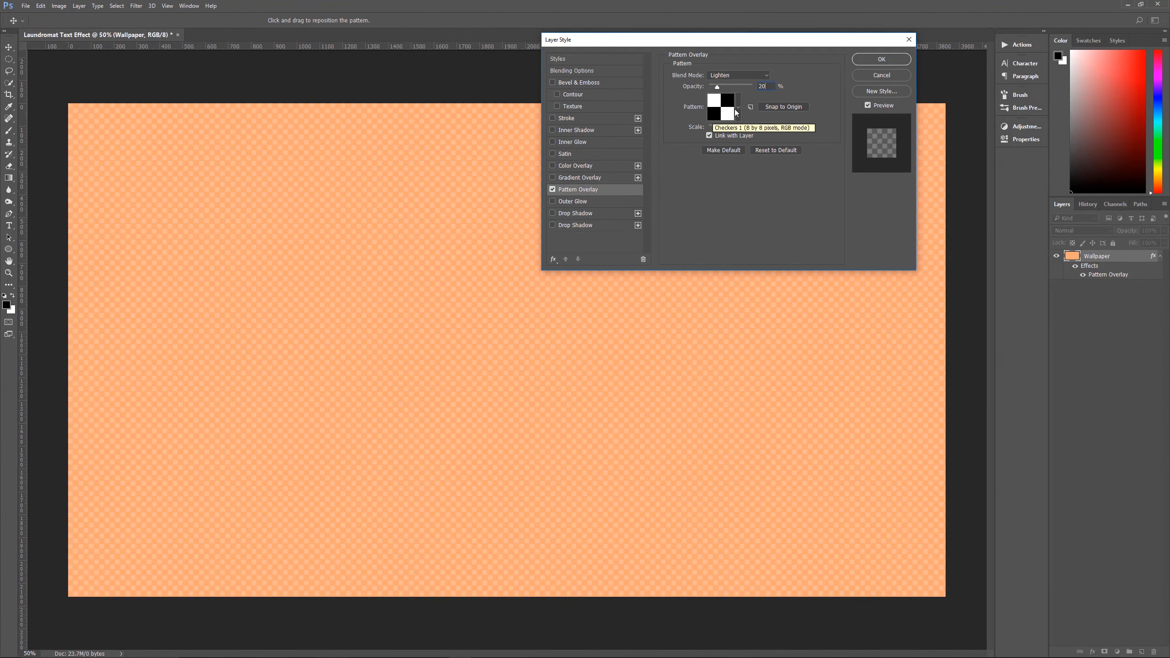
# Replace the patterns available for the overlay with the Web Patterns set
pyautogui.click(738, 109)
pyautogui.click(775, 132)
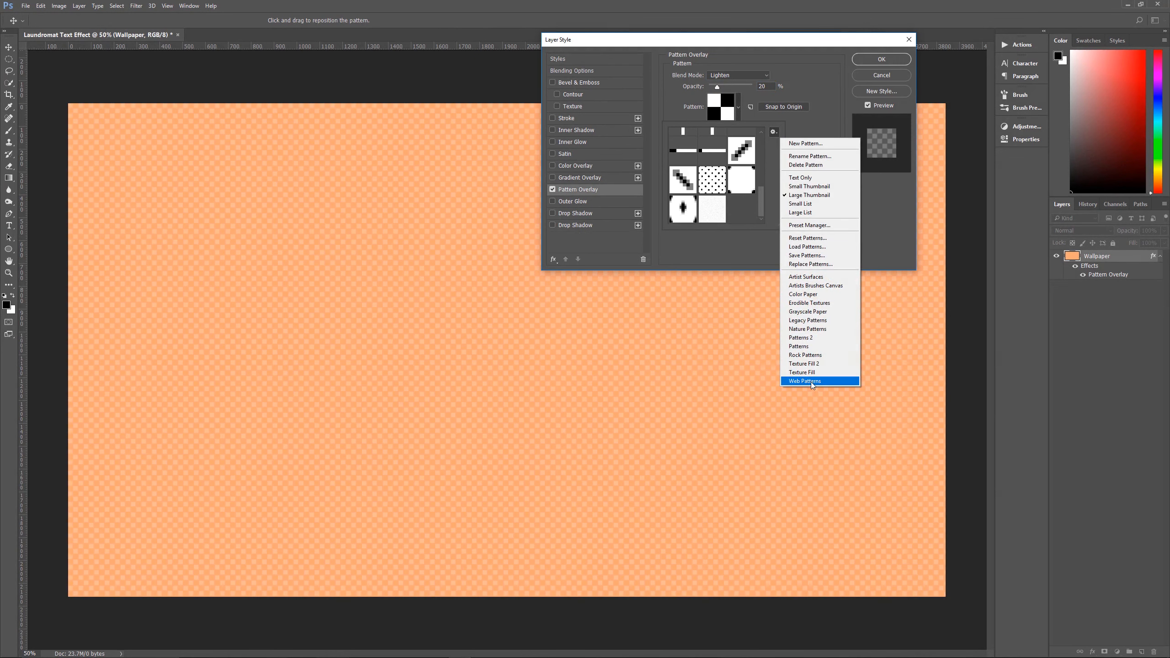
pyautogui.click(774, 131)
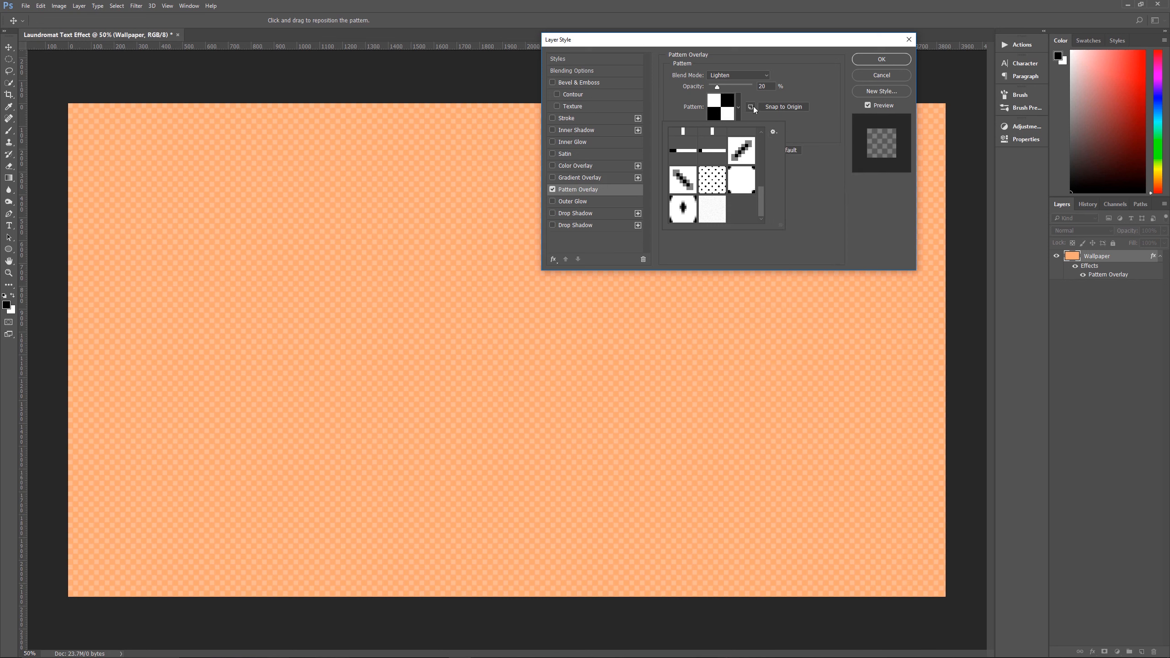
pyautogui.click(739, 108)
pyautogui.click(738, 107)
pyautogui.click(774, 132)
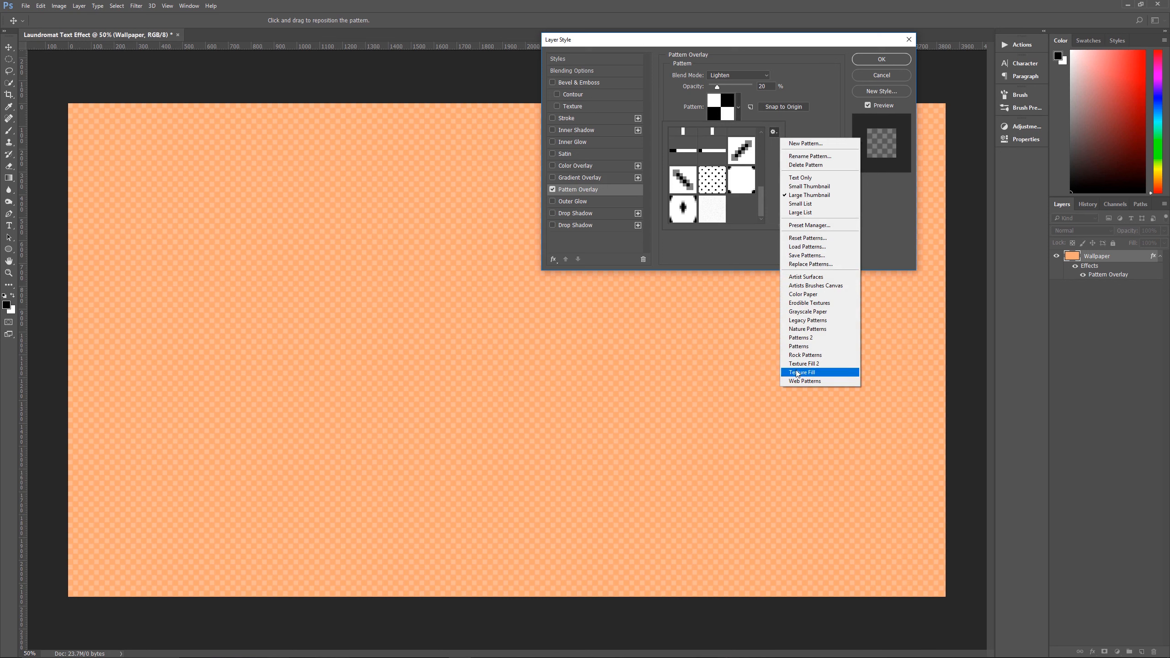
pyautogui.click(804, 381)
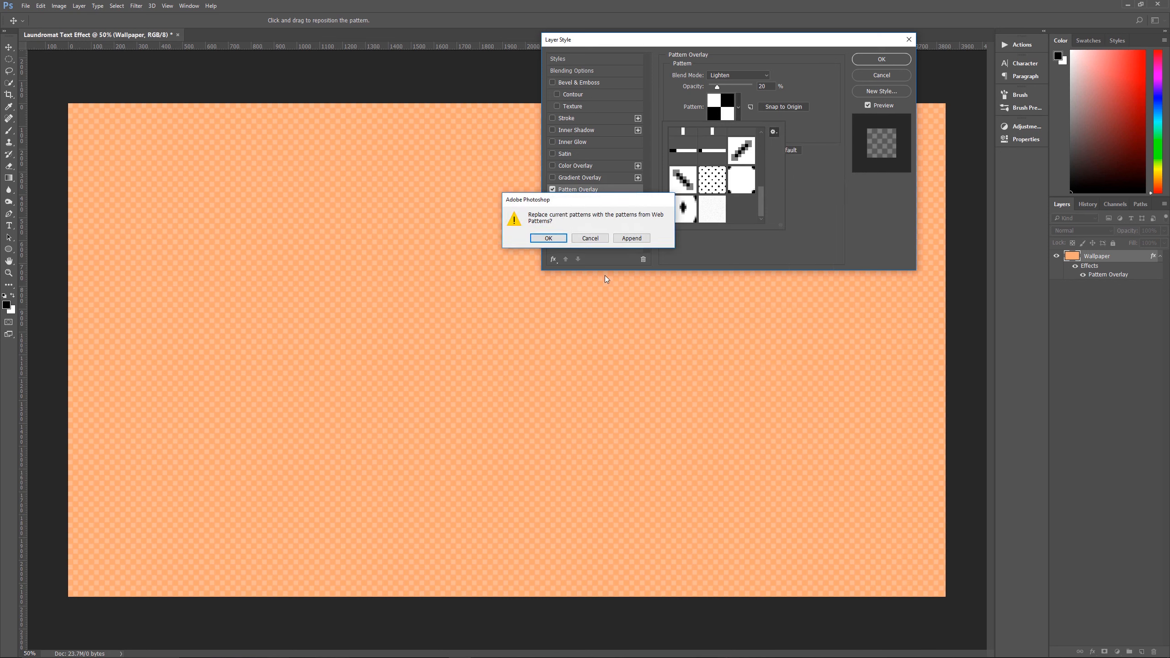
pyautogui.click(551, 243)
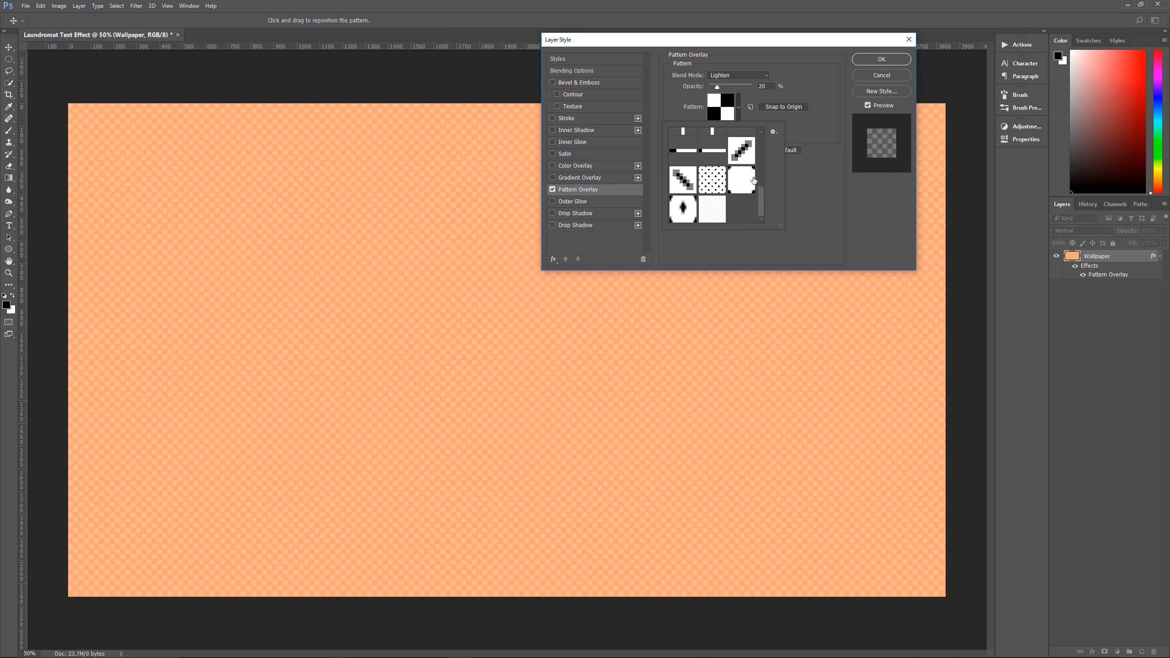
# Give the overlay the Diamonds pattern at 300% scale and apply the layer style
pyautogui.click(685, 211)
pyautogui.click(822, 136)
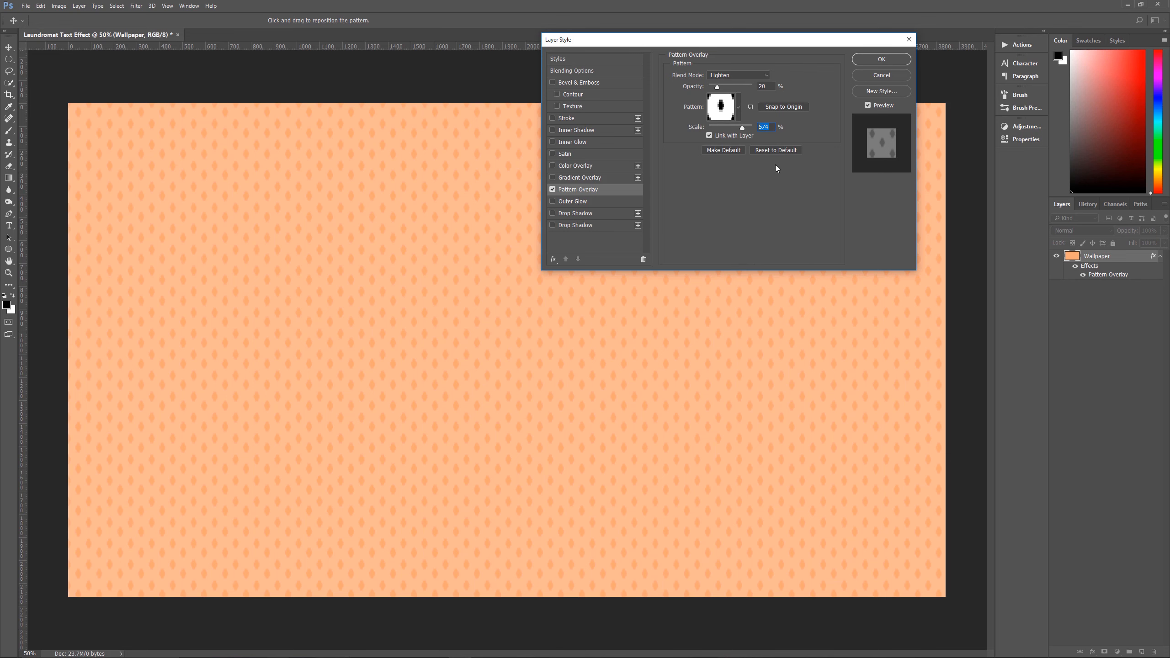
pyautogui.write('300')
pyautogui.click(874, 61)
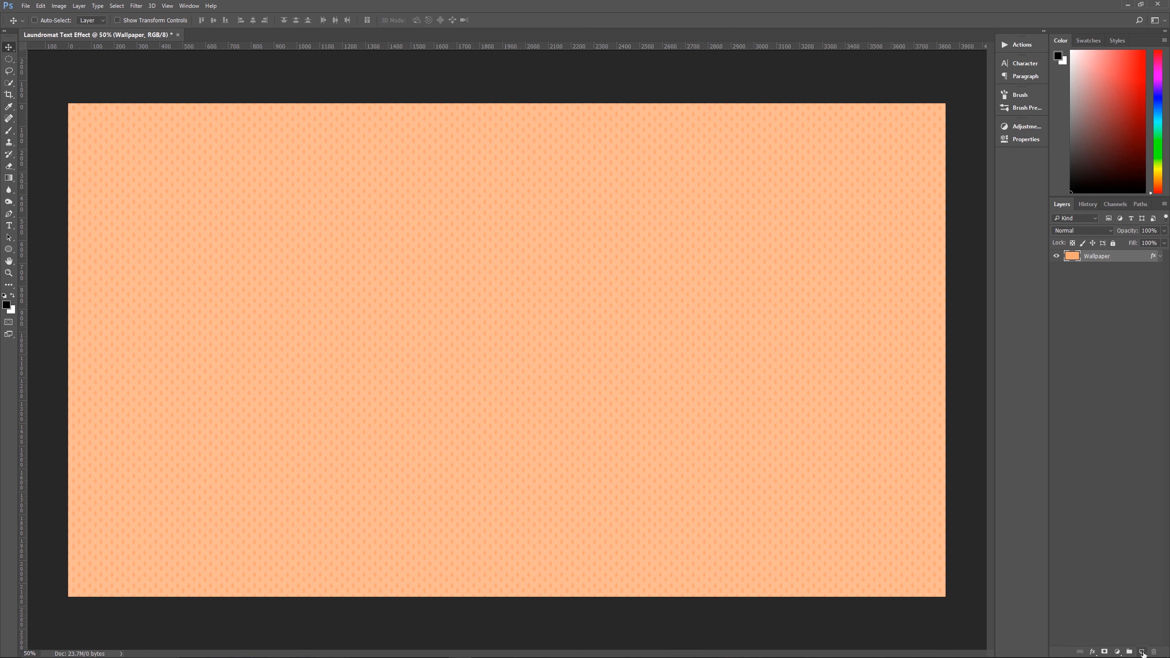
# Add a new layer above Wallpaper and name it Clouds
pyautogui.click(1141, 652)
pyautogui.doubleClick(1095, 257)
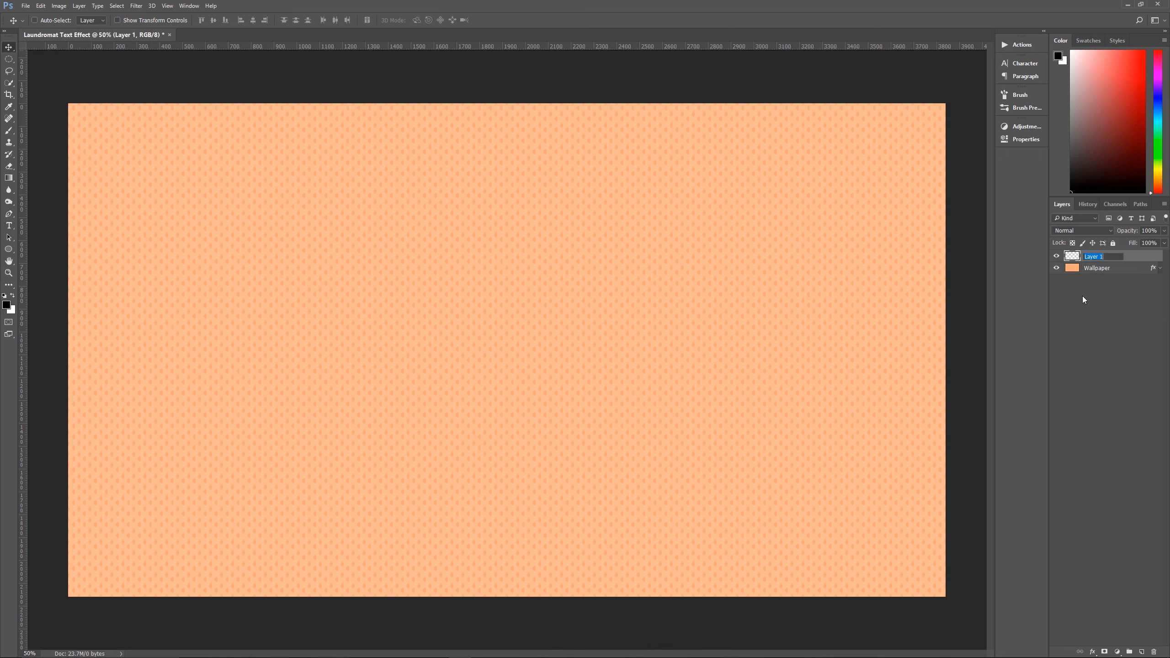
pyautogui.write('Clouds')
pyautogui.click(1136, 257)
# Reset the foreground and background colors to default and render the Clouds filter on the Clouds layer
pyautogui.press('d')
pyautogui.click(135, 6)
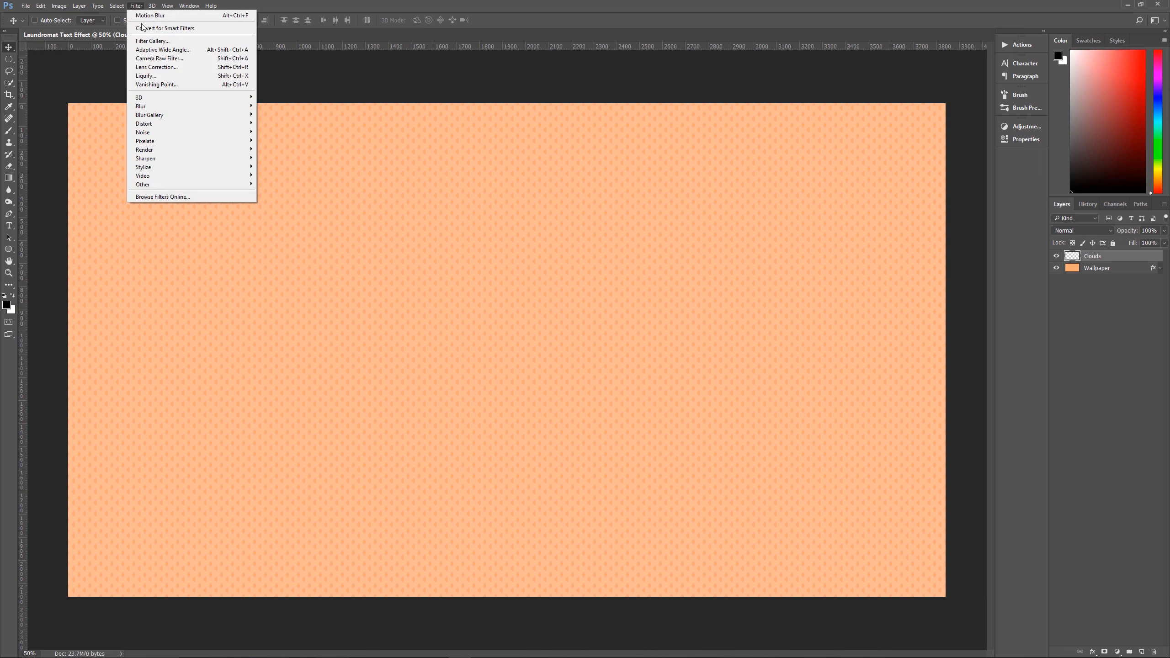
pyautogui.moveTo(193, 150)
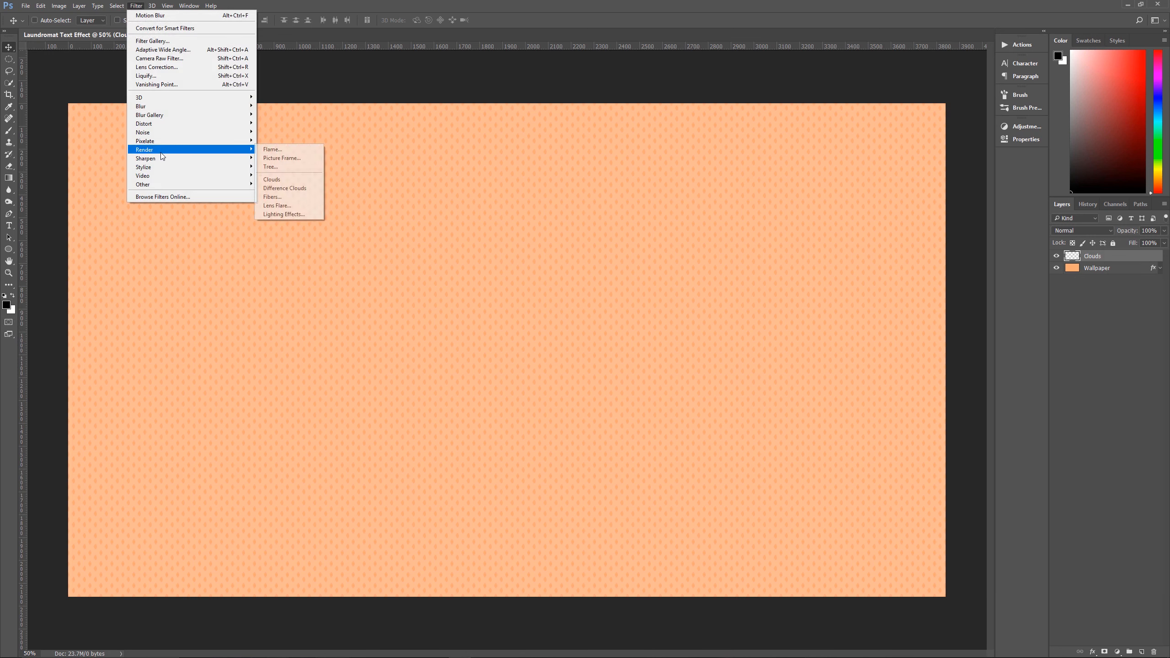
pyautogui.click(283, 180)
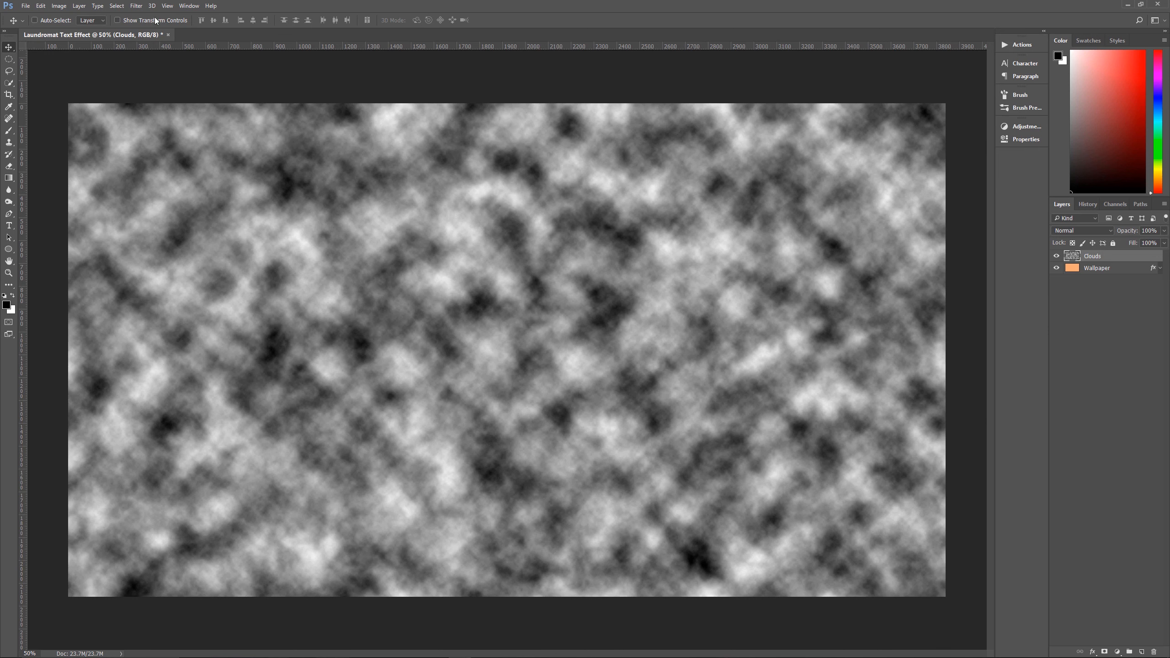
# Apply Motion Blur to the Clouds layer with a 90° angle and a 450-pixel distance
pyautogui.click(142, 8)
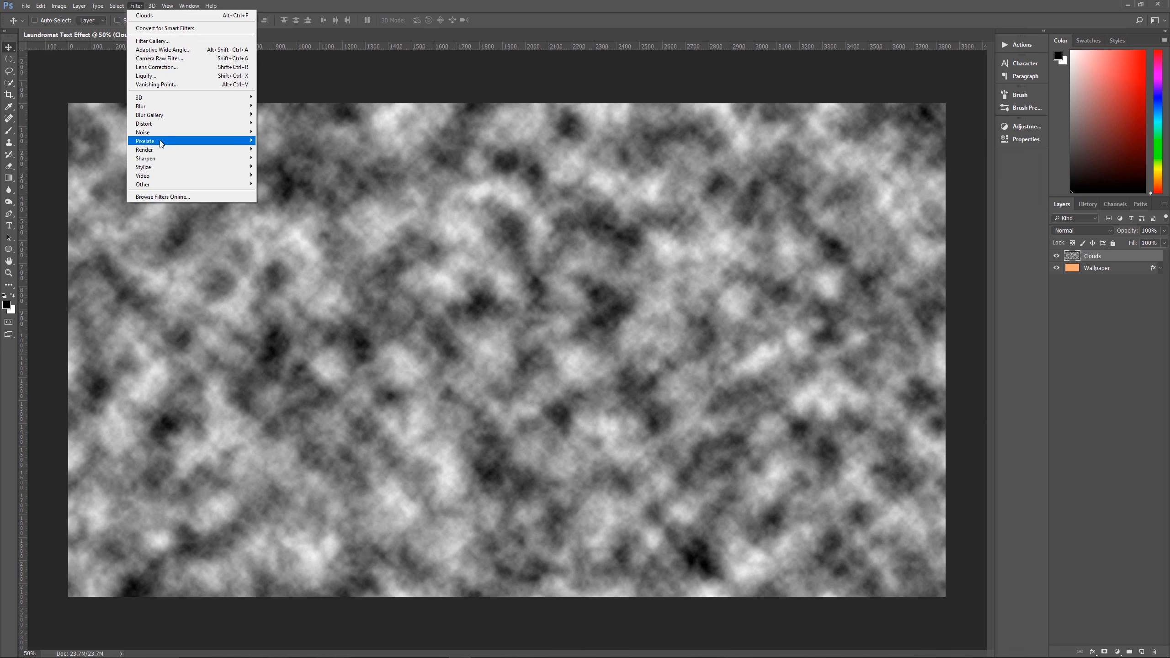
pyautogui.moveTo(162, 121)
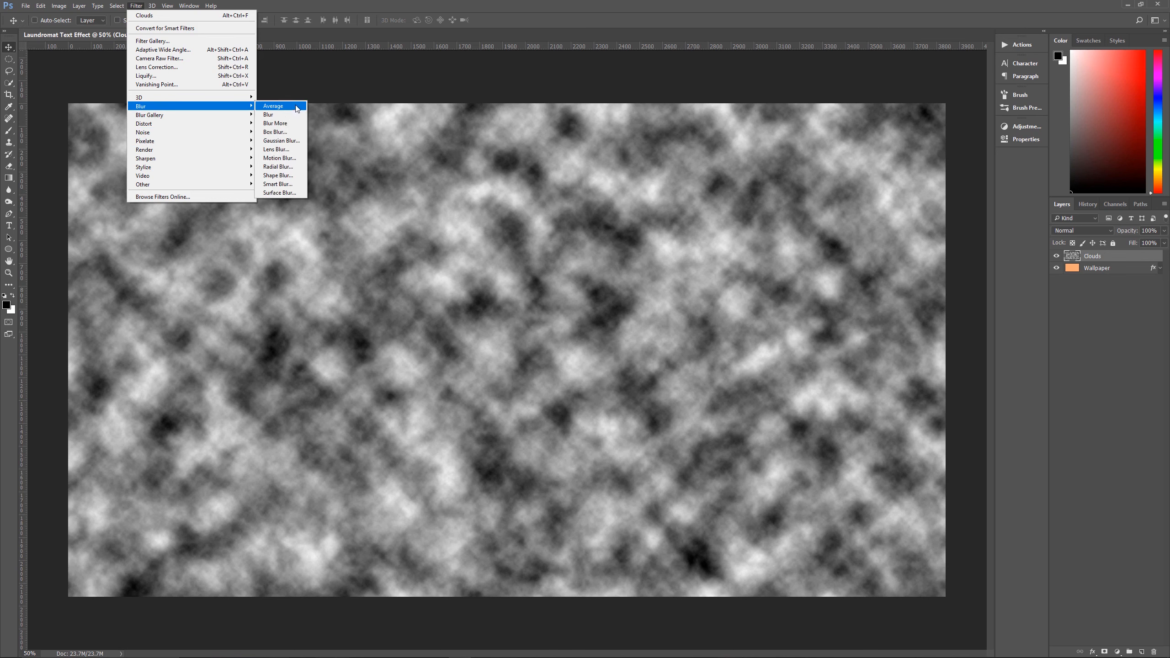
pyautogui.click(283, 158)
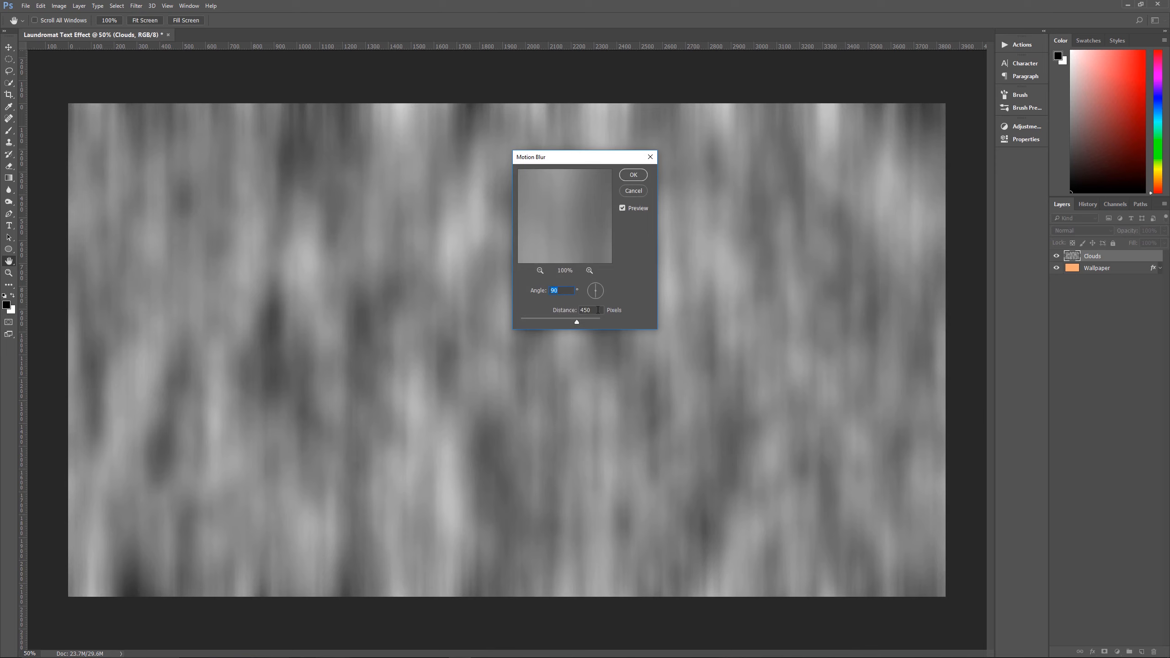
pyautogui.click(633, 175)
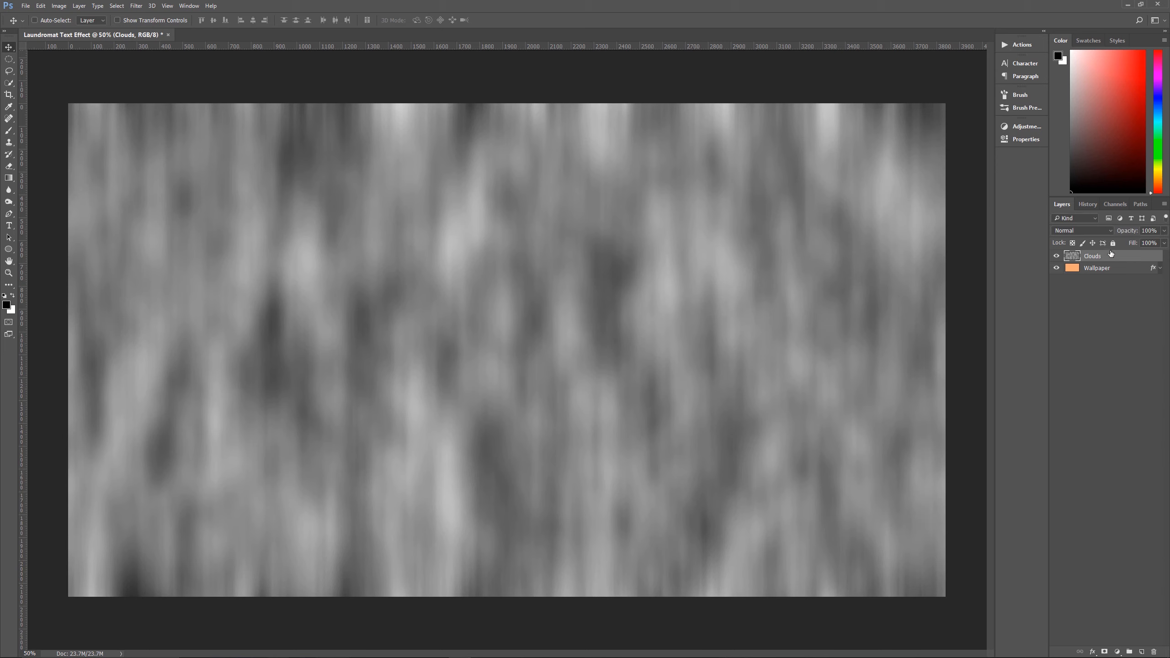
# Set the Clouds layer to the Color Burn blend mode at 45% opacity
pyautogui.click(1090, 233)
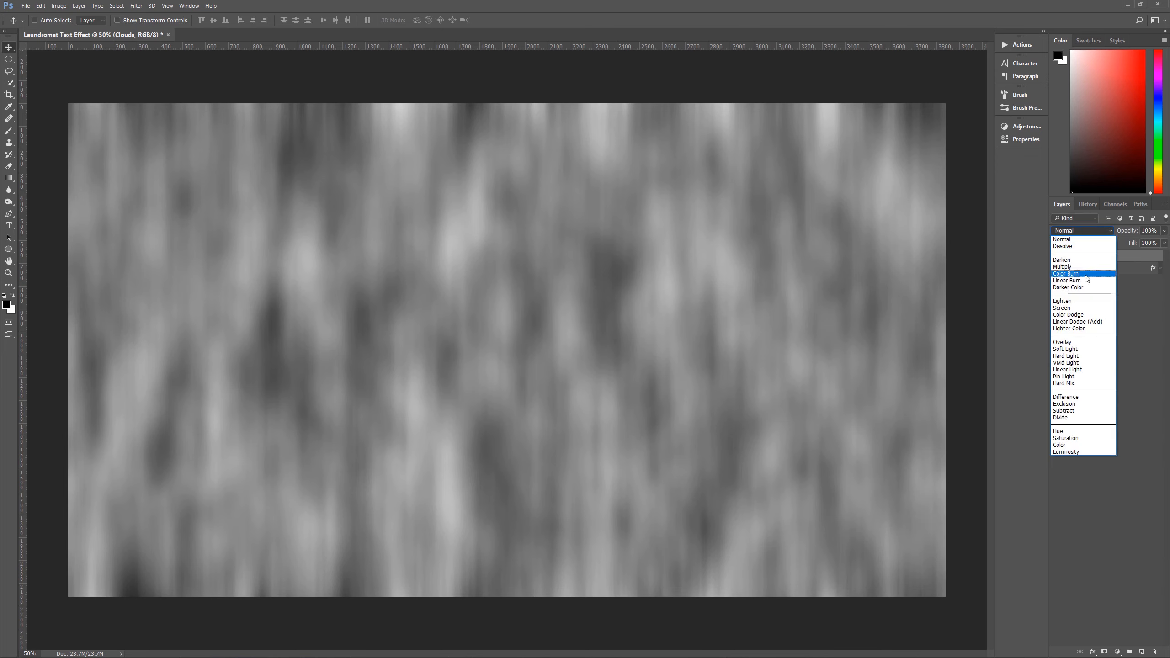
pyautogui.click(1063, 273)
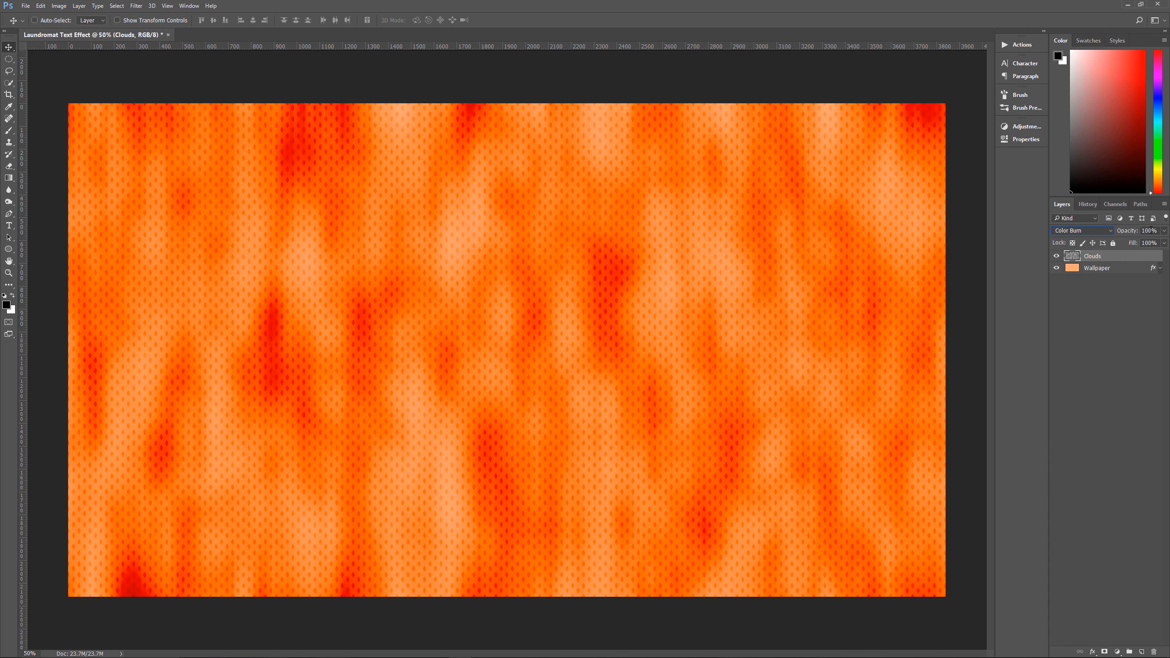
pyautogui.click(1152, 231)
pyautogui.write('45')
pyautogui.press('Return')
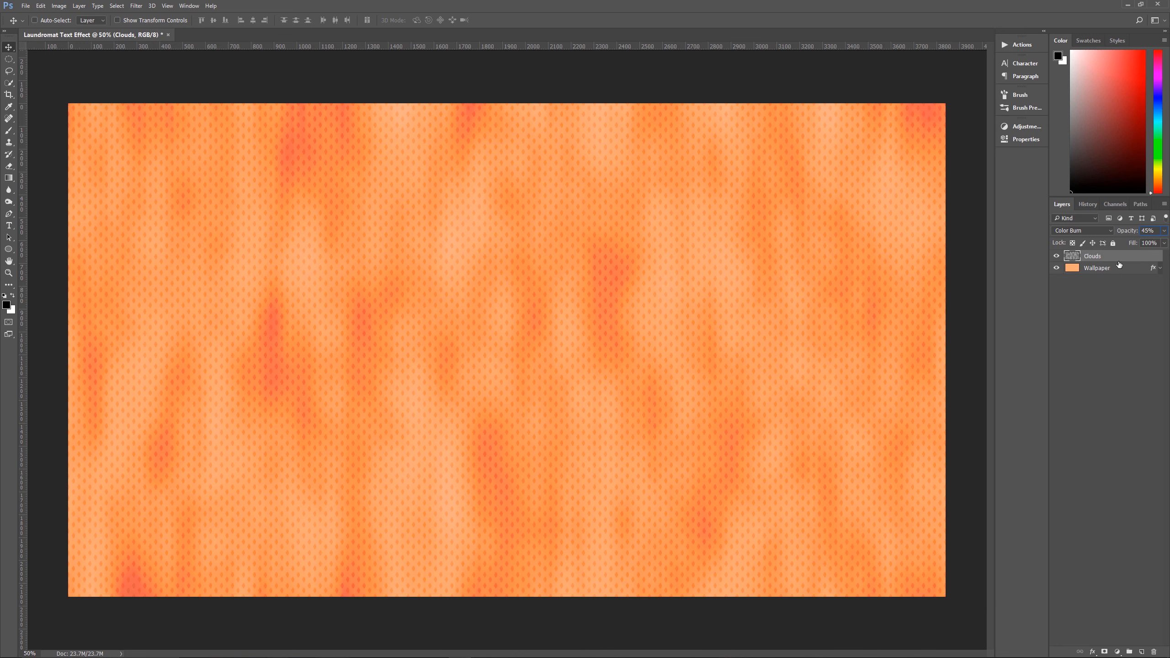
# Add a Curves adjustment layer above Clouds and lower the curve's highlight endpoint to about a quarter of full output
pyautogui.click(1118, 652)
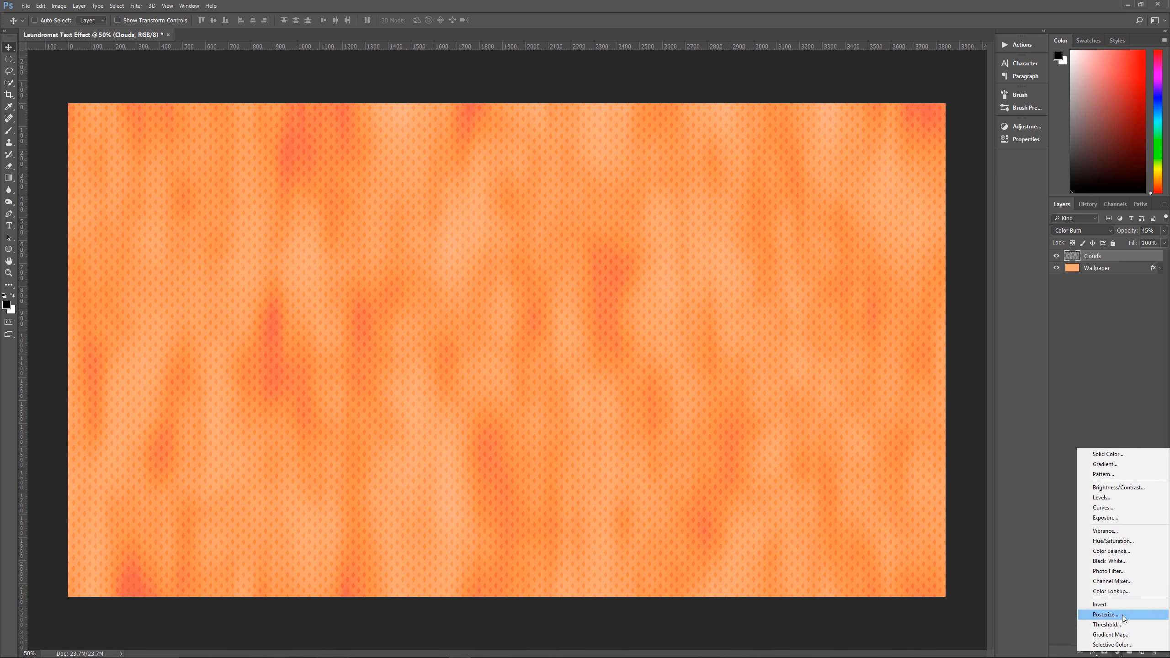
pyautogui.click(1110, 506)
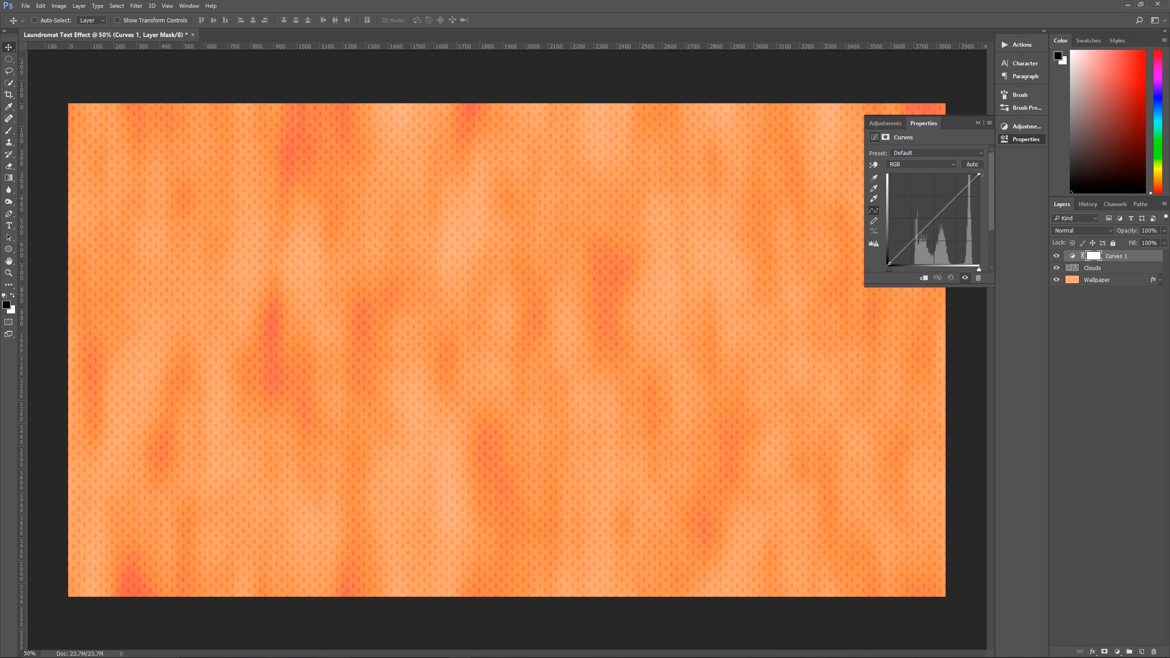
pyautogui.moveTo(982, 175); pyautogui.dragTo(987, 242)
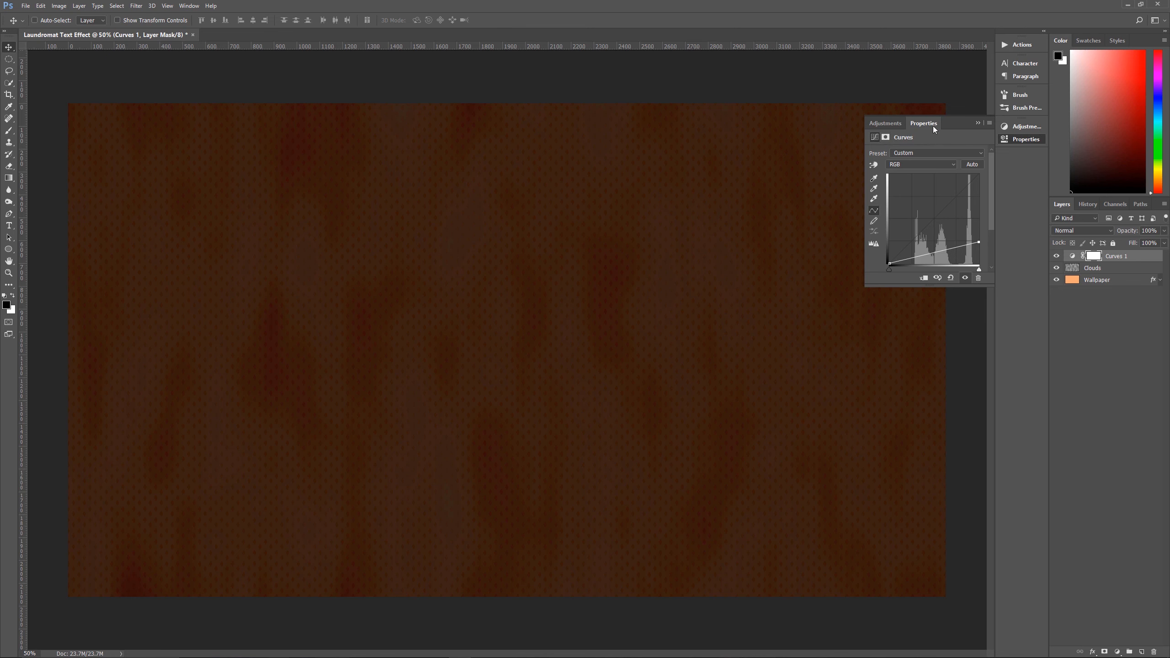
pyautogui.click(190, 6)
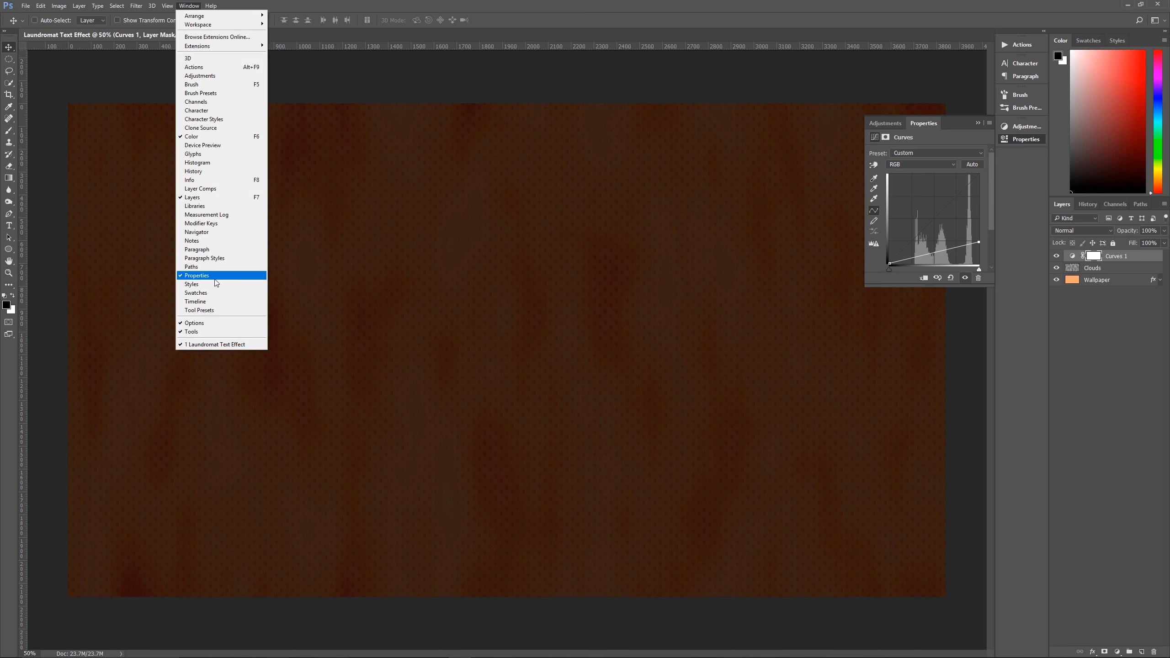
pyautogui.doubleClick(920, 121)
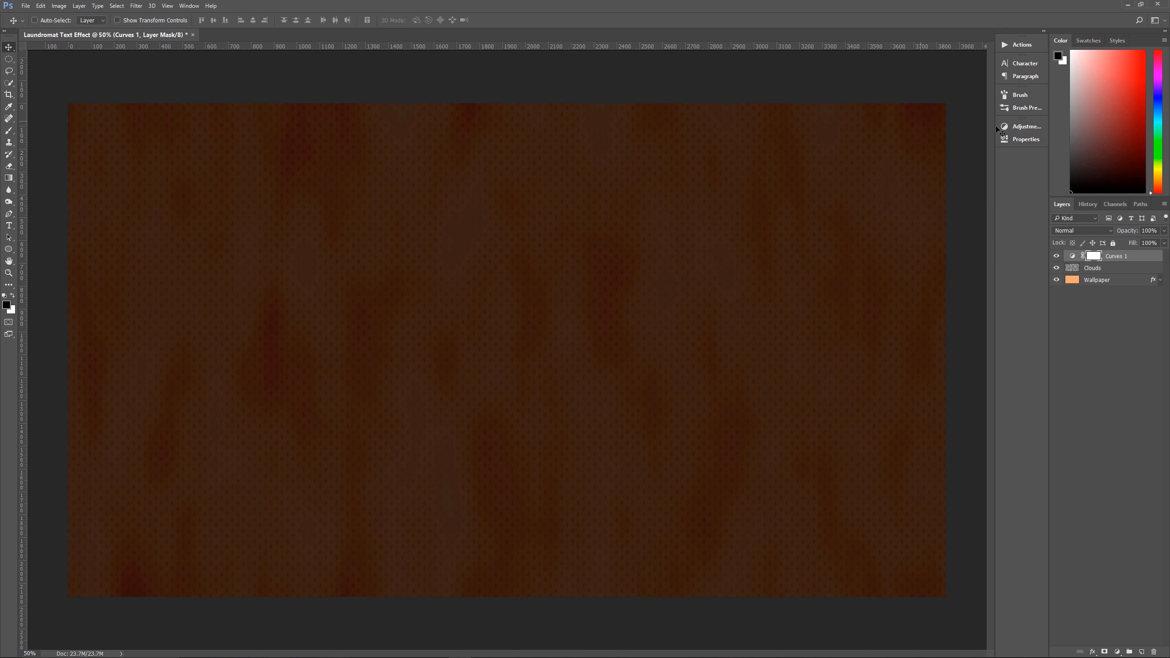
pyautogui.click(1018, 128)
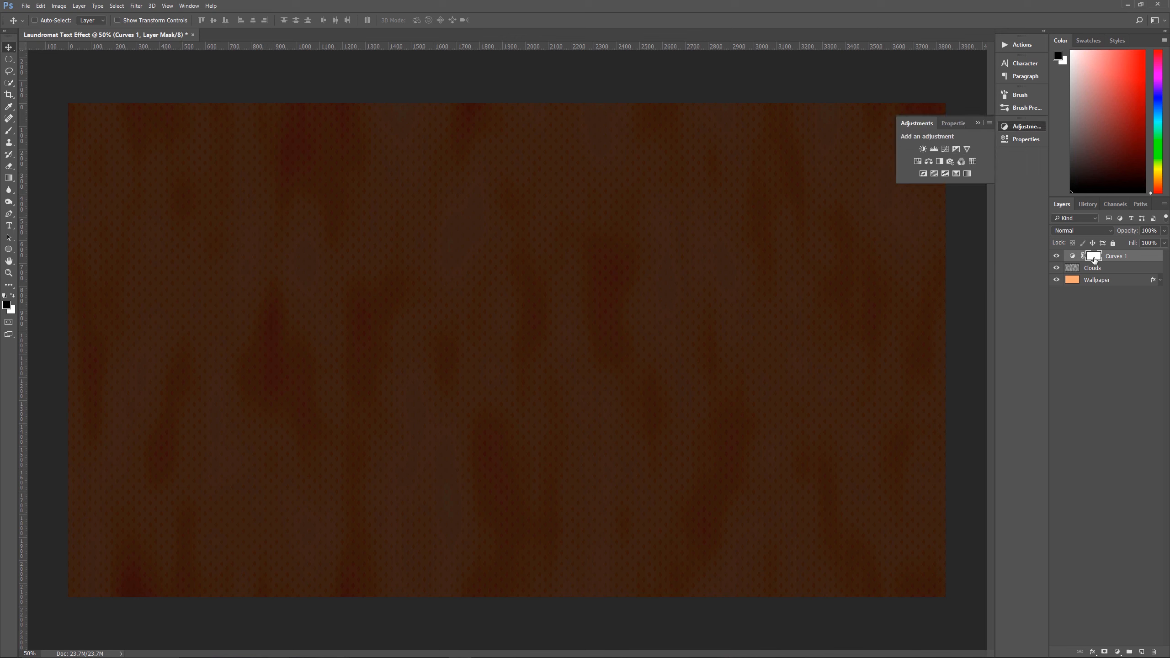
pyautogui.doubleClick(1071, 257)
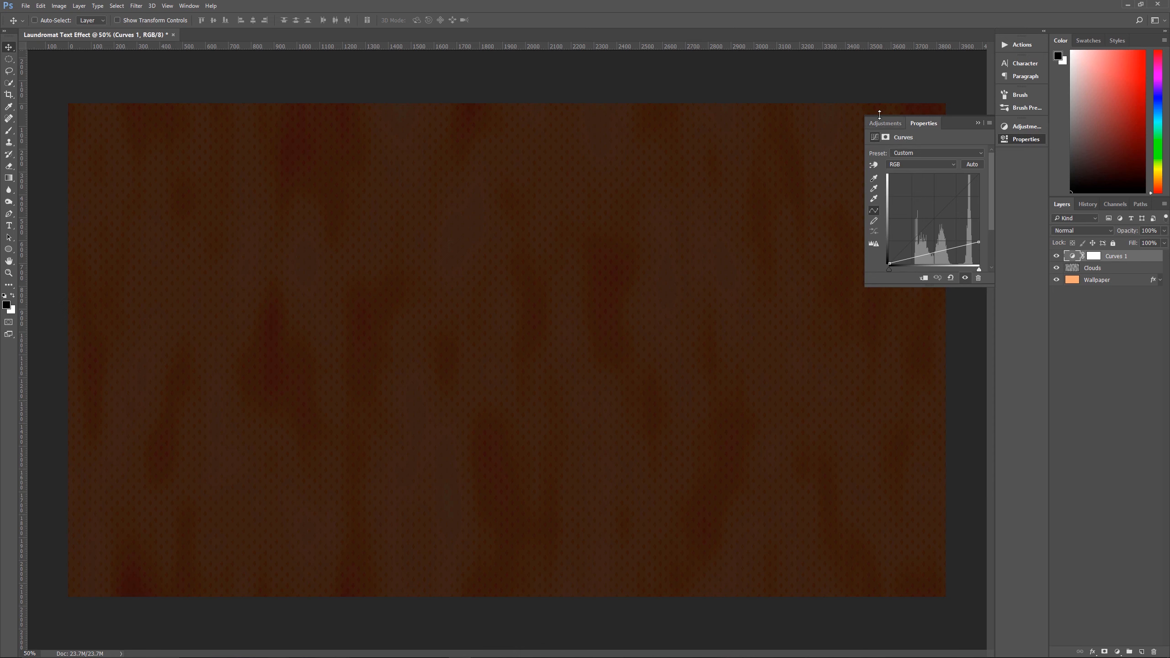
# Set the feather of the Curves layer's mask to 175 px
pyautogui.click(885, 136)
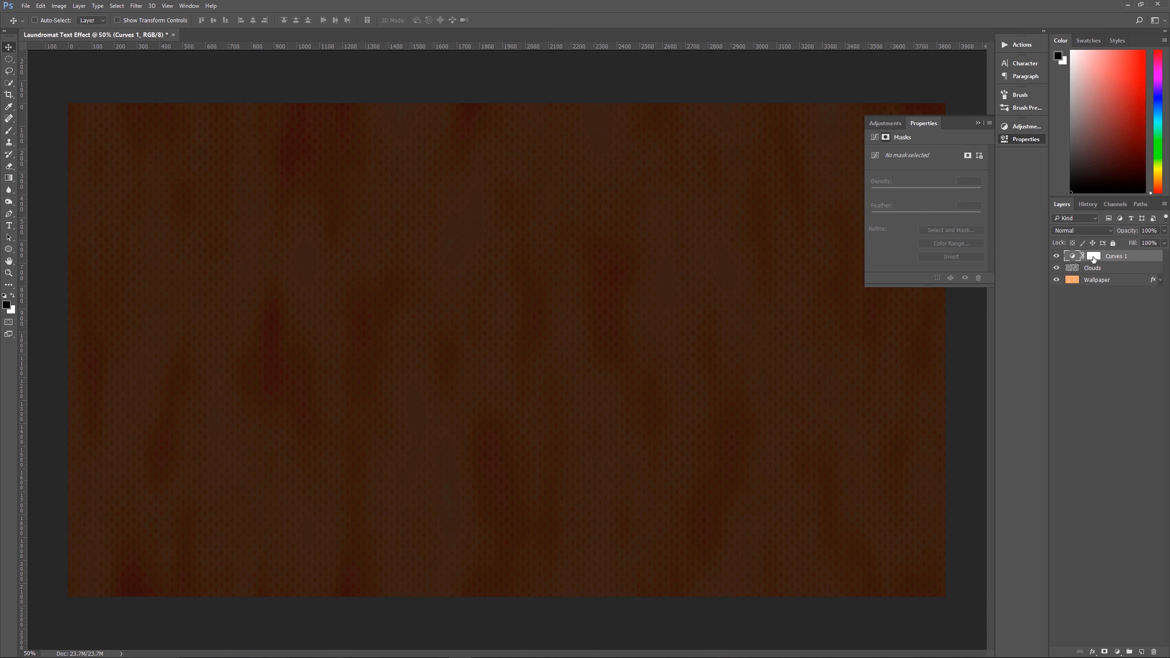
pyautogui.click(1094, 257)
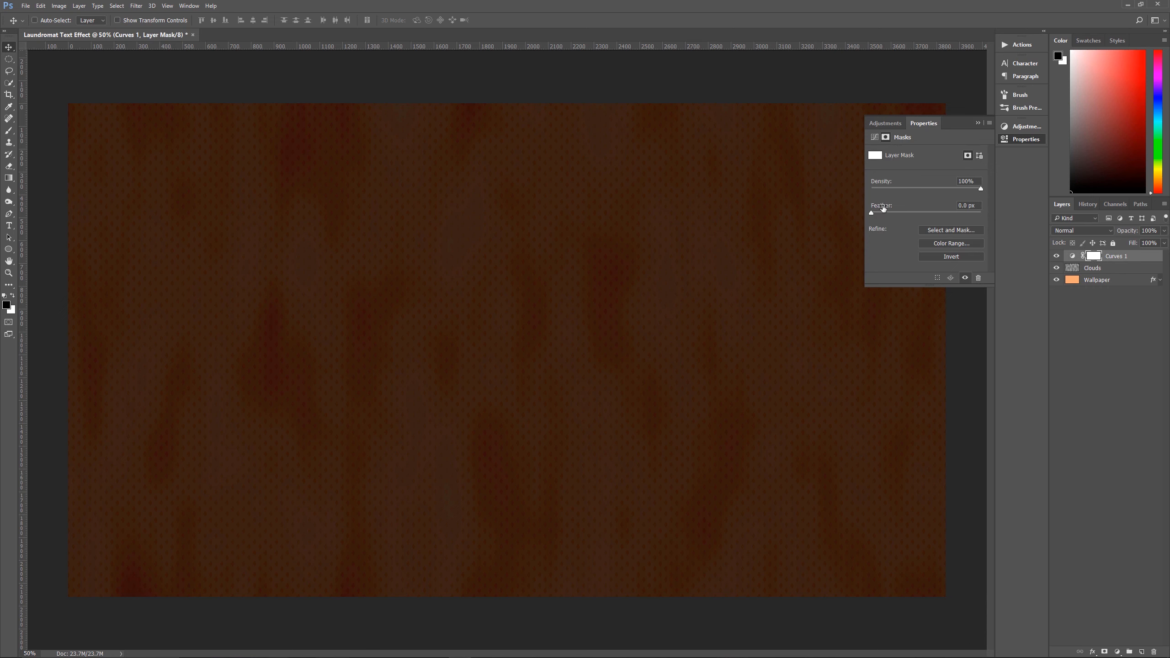
pyautogui.click(969, 205)
pyautogui.write('175')
pyautogui.click(1124, 257)
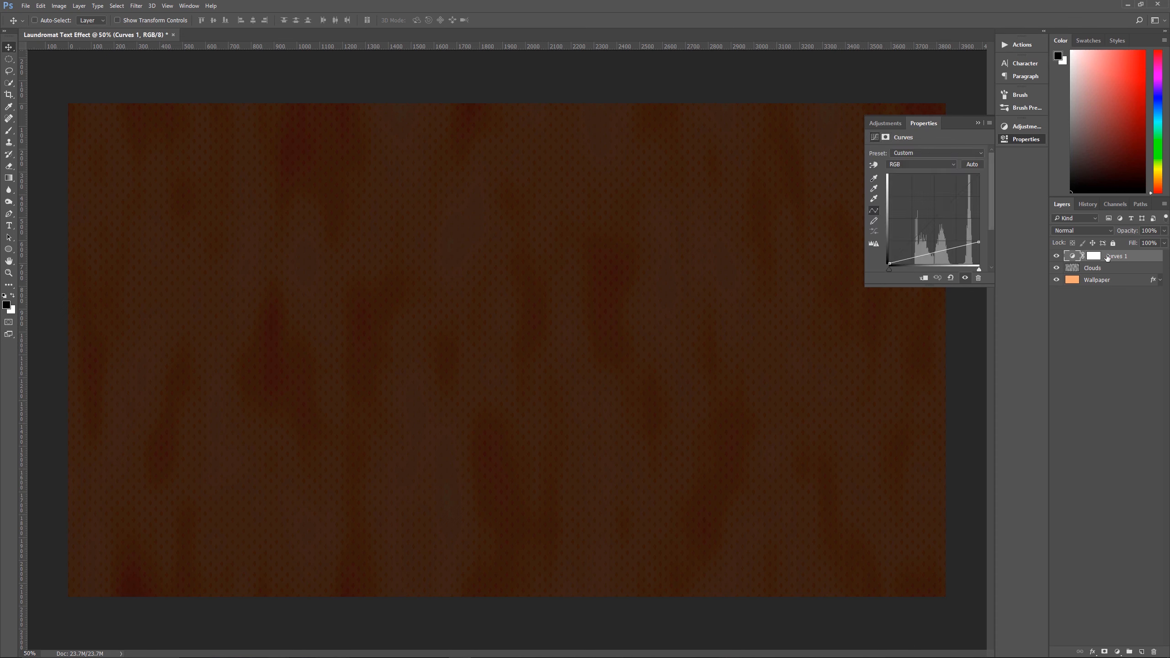
# Draw a large elliptical selection covering most of the canvas and center it, with the Curves layer's mask active
pyautogui.click(1098, 257)
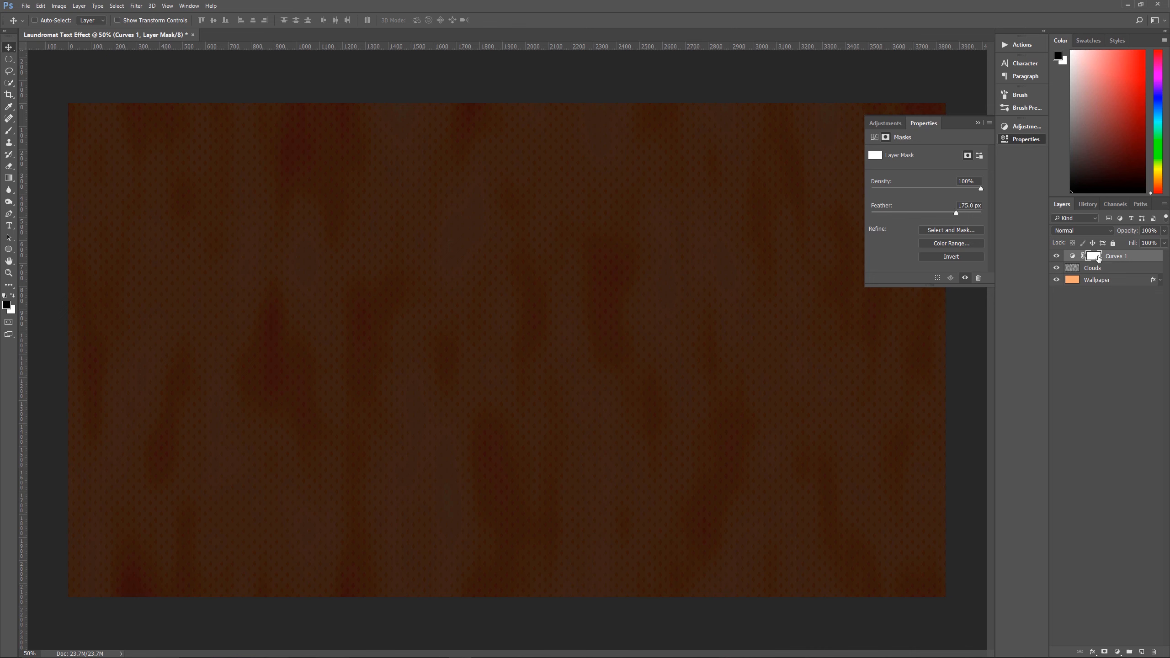
pyautogui.click(978, 123)
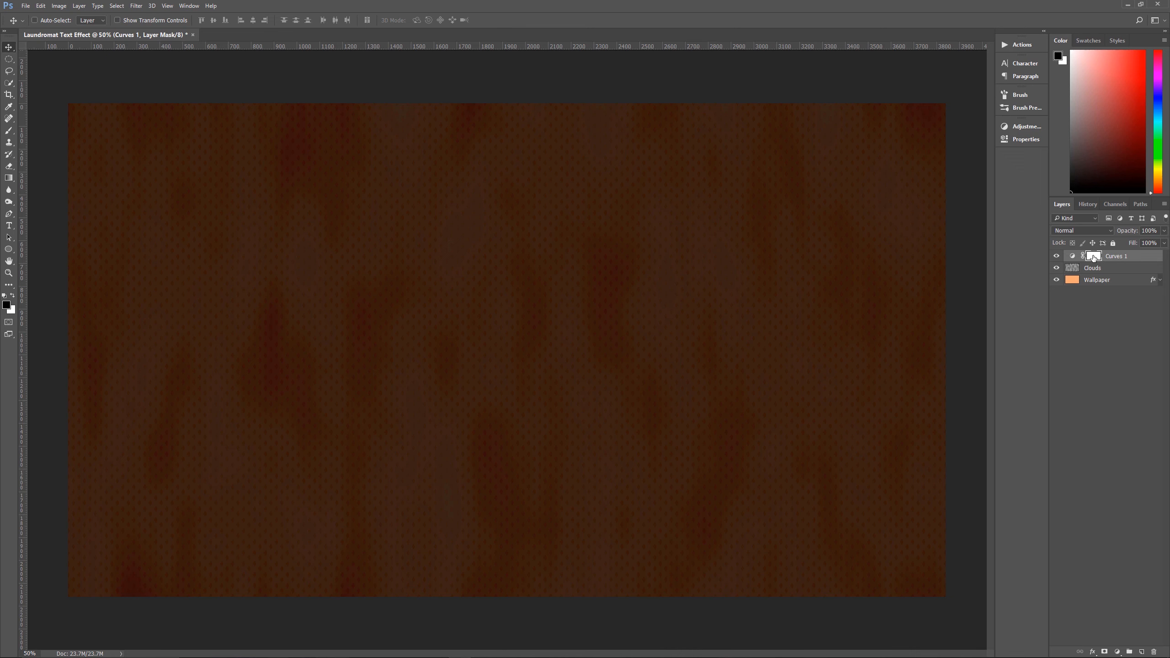
pyautogui.click(10, 64)
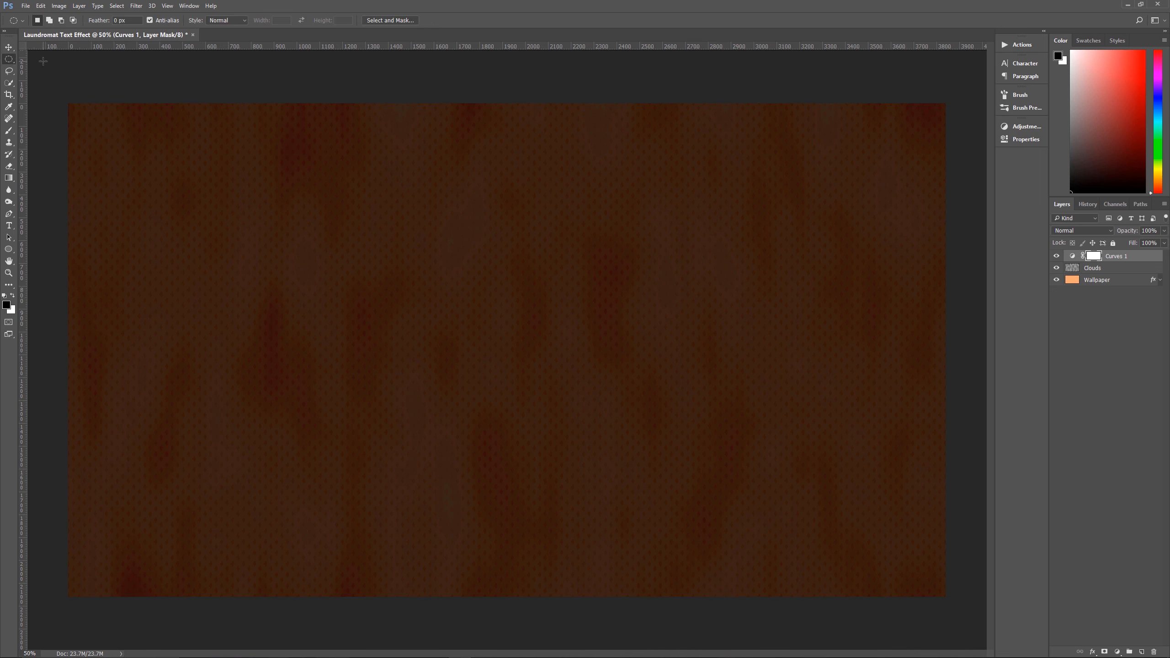
pyautogui.rightClick(9, 64)
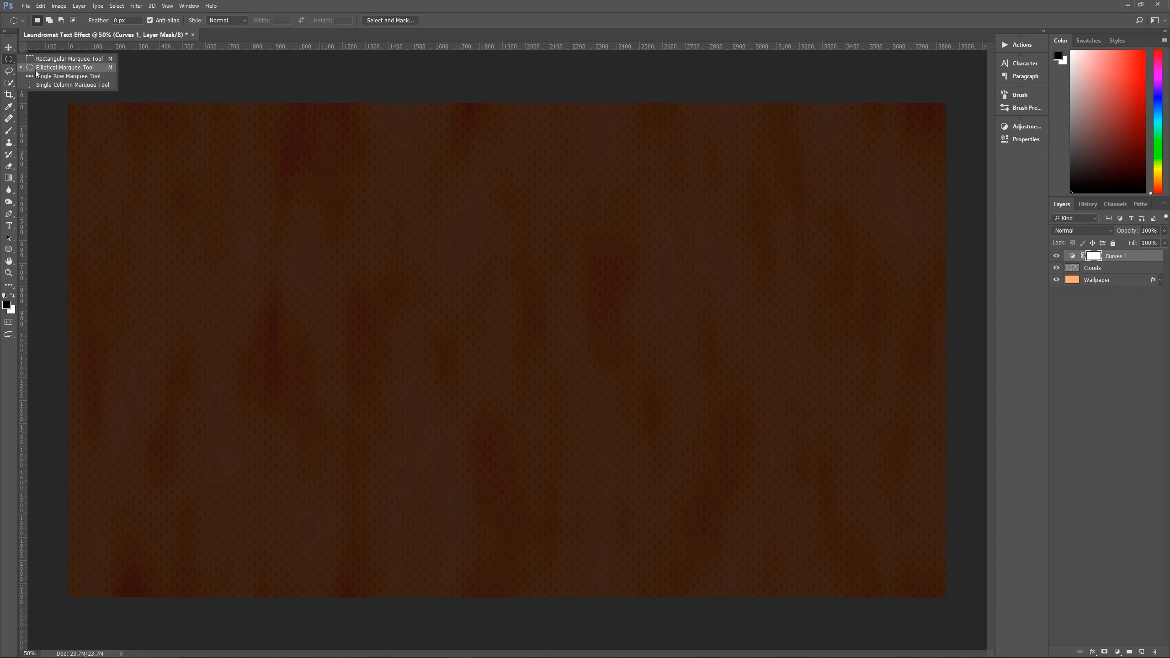
pyautogui.click(88, 69)
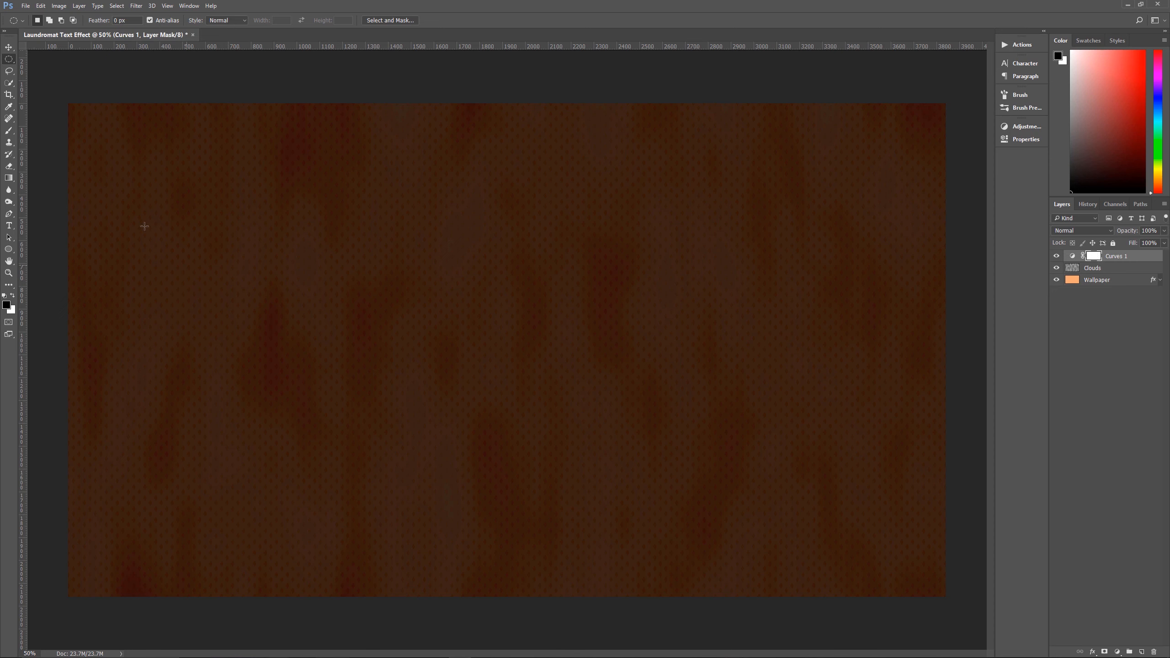
pyautogui.moveTo(114, 134); pyautogui.dragTo(917, 525)
pyautogui.moveTo(536, 228)
pyautogui.mouseDown()
pyautogui.moveTo(508, 221)
pyautogui.moveTo(549, 248)
pyautogui.mouseUp()
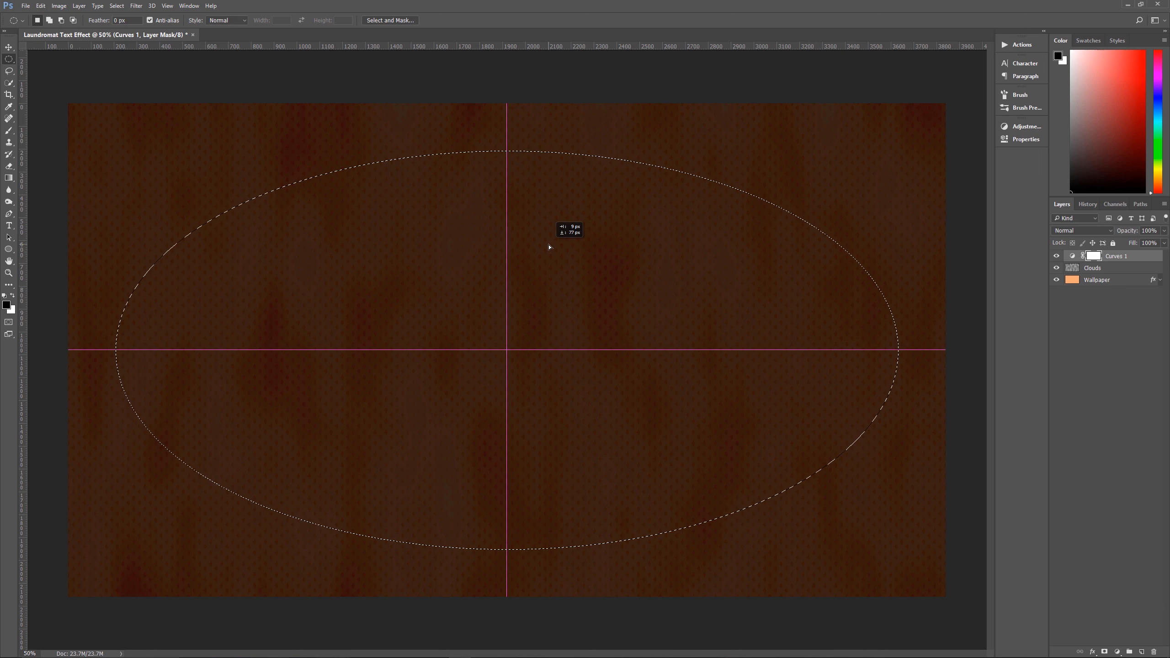
pyautogui.moveTo(549, 247); pyautogui.dragTo(549, 246)
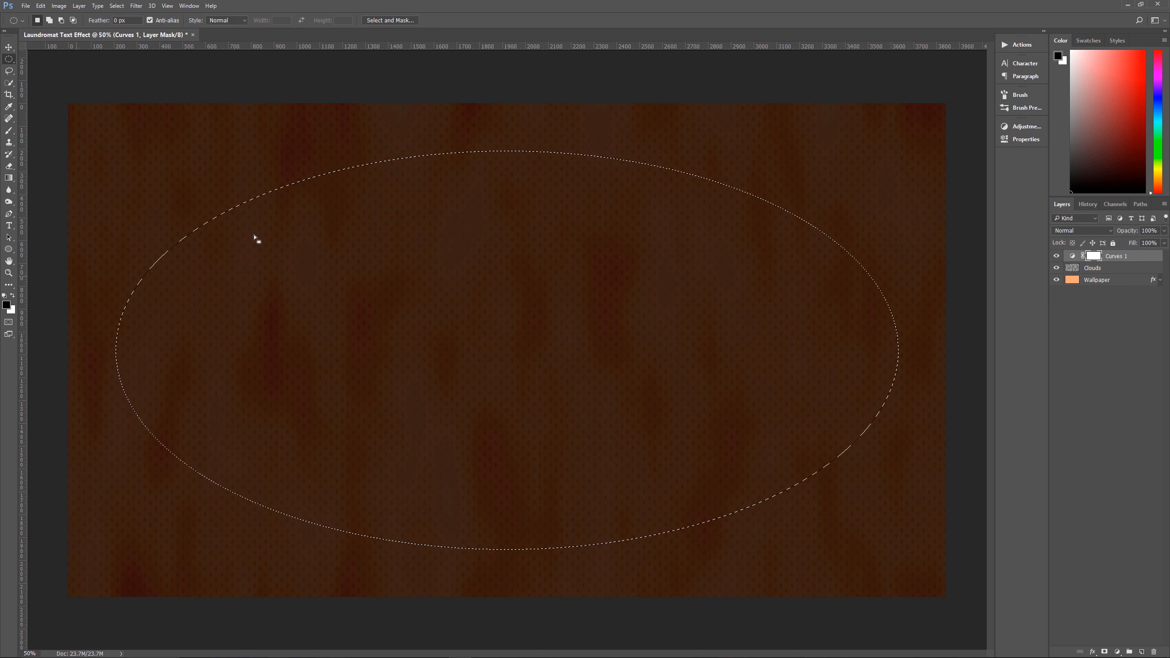
# Fill the elliptical selection on the Curves mask with black, deselect, and set the Curves layer's opacity to 35%
pyautogui.hotkey('alt', 'BackSpace')
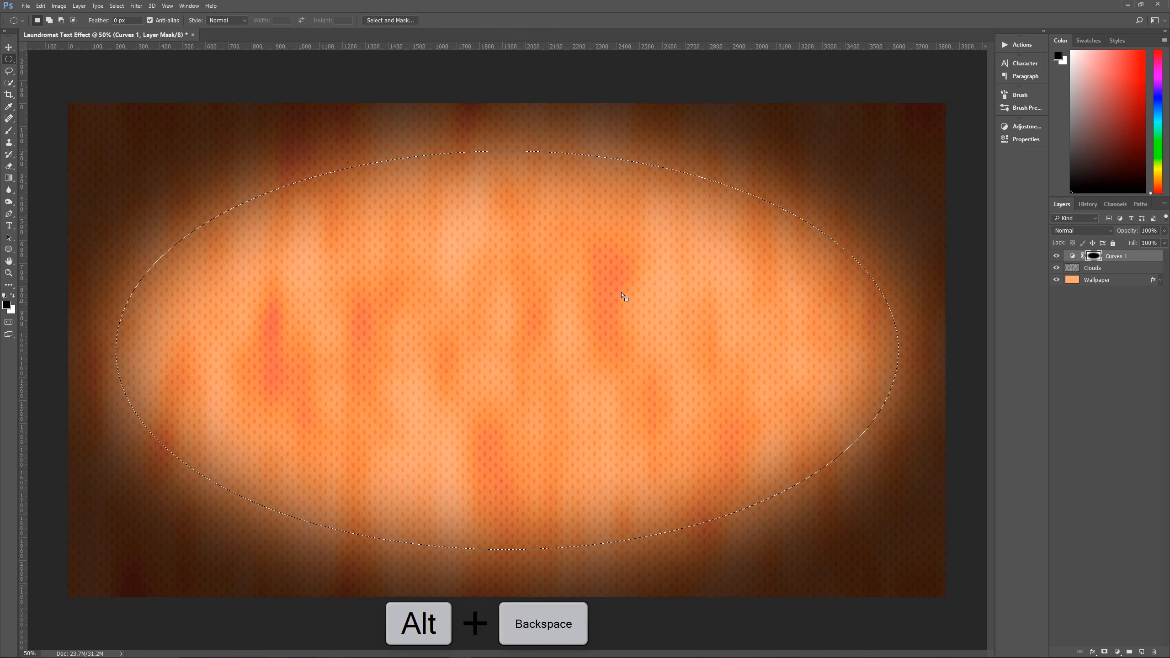
pyautogui.hotkey('ctrl', 'd')
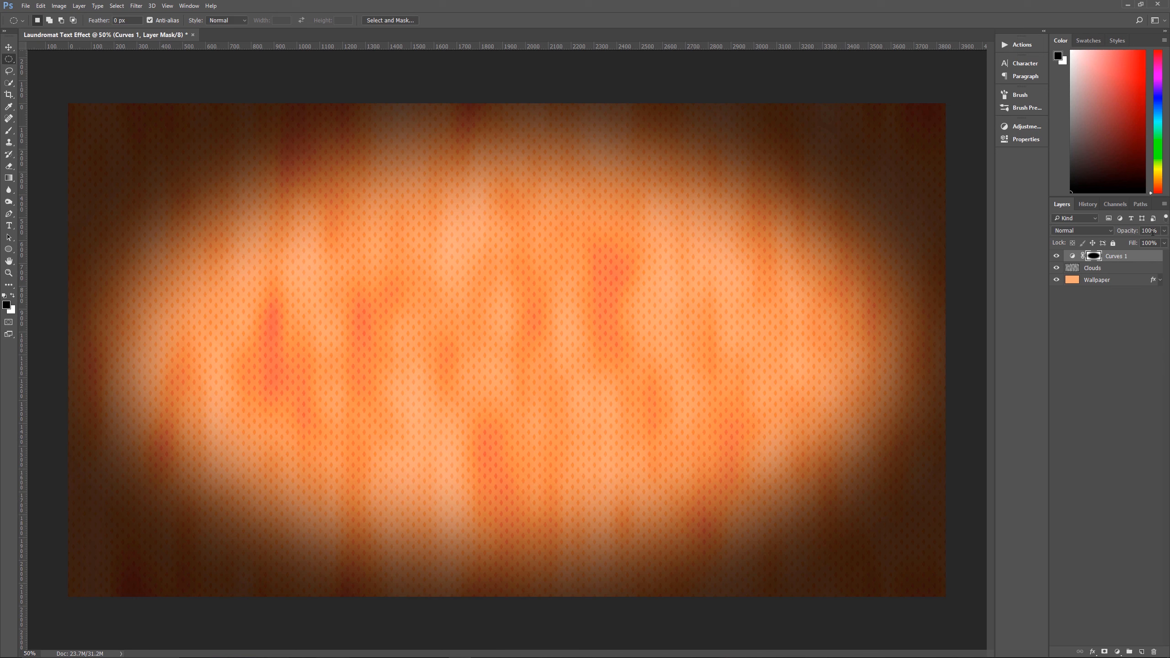
pyautogui.click(1151, 232)
pyautogui.write('35')
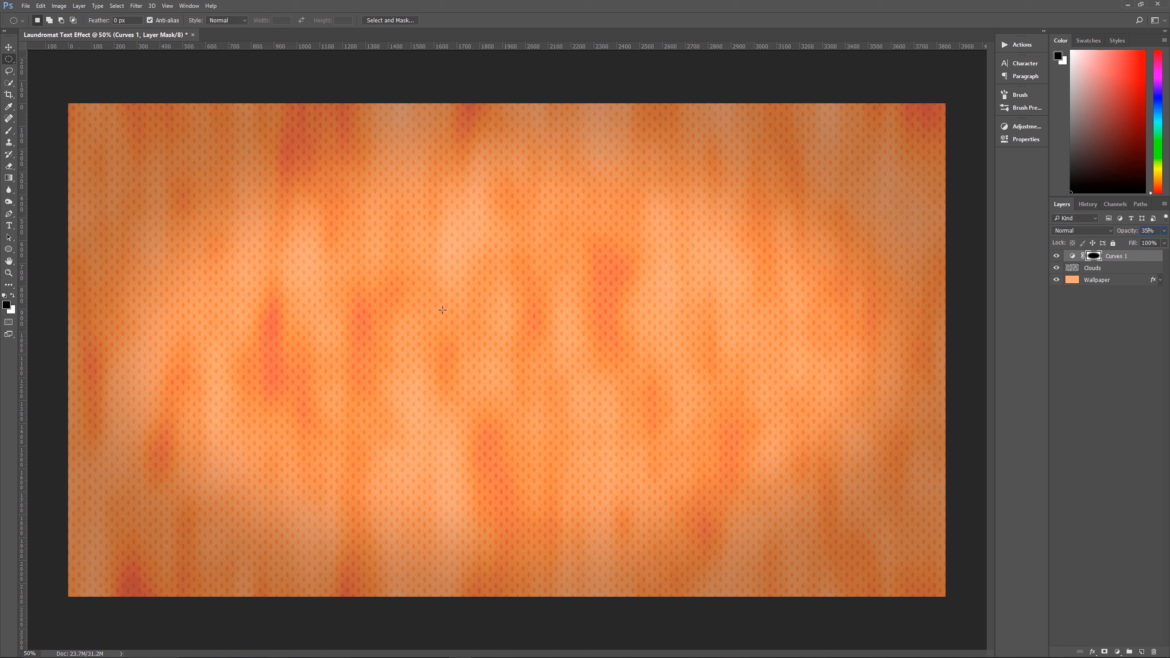
# Set the Type tool's font size to 365 pt, keeping Orion Radio NF as the font
pyautogui.press('t')
pyautogui.click(9, 226)
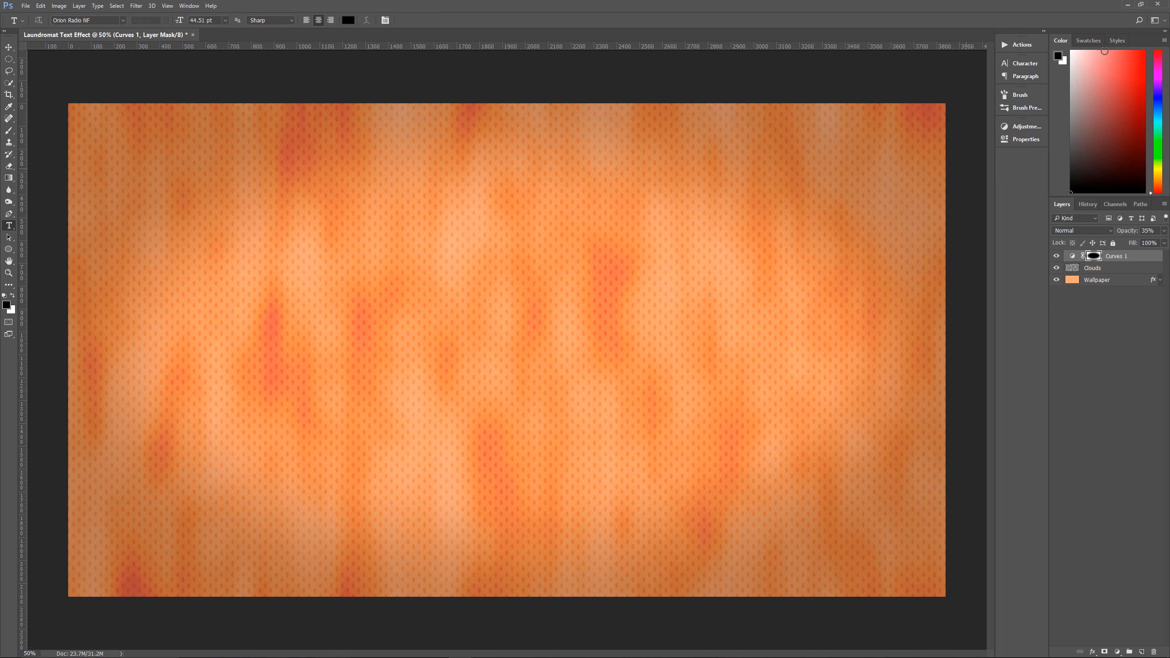
pyautogui.click(1017, 64)
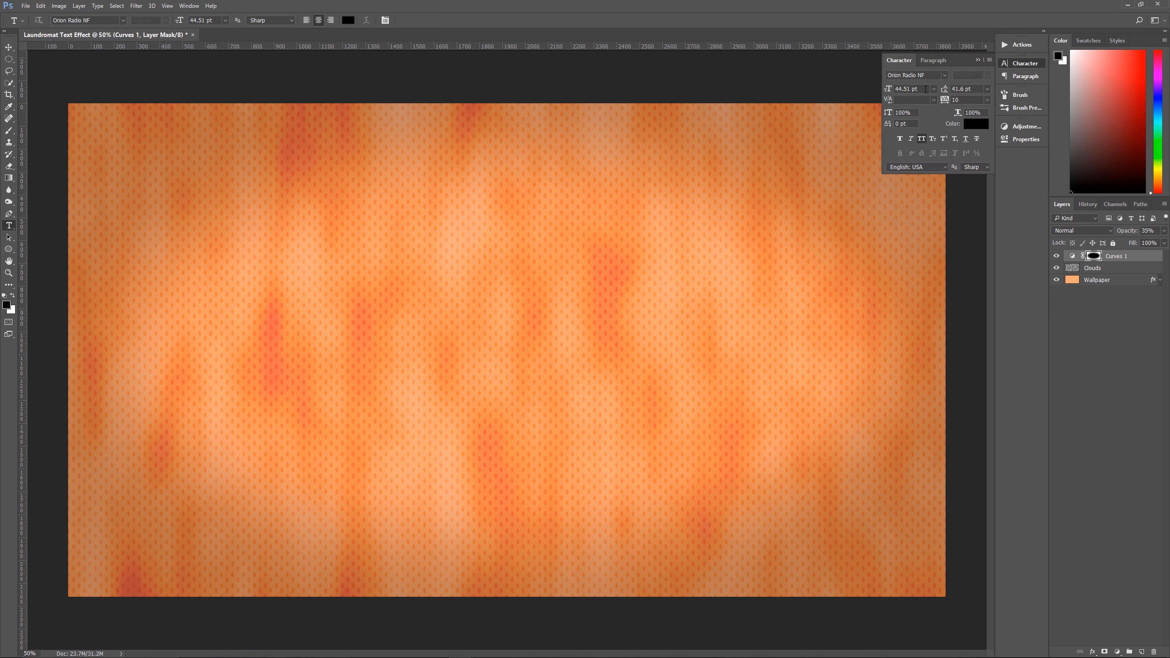
pyautogui.moveTo(925, 89); pyautogui.dragTo(873, 95)
pyautogui.write('365')
pyautogui.click(978, 62)
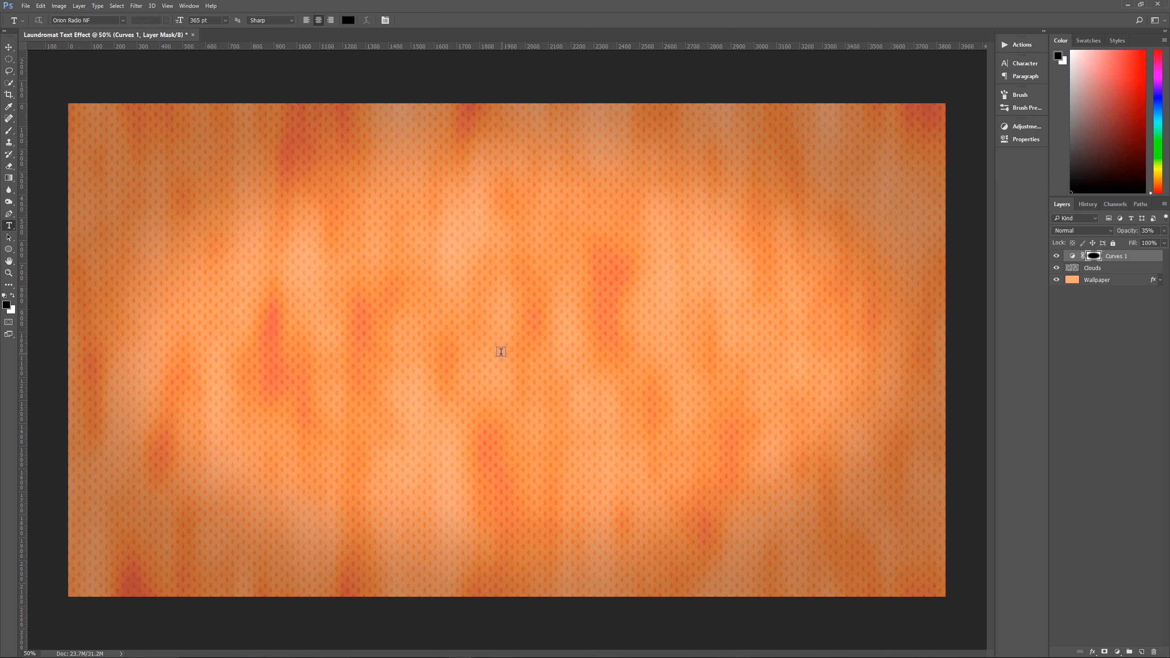
# Add the black text "PIXEL MAGIC" on two lines in the middle of the canvas
pyautogui.click(483, 348)
pyautogui.write('PIXEL ')
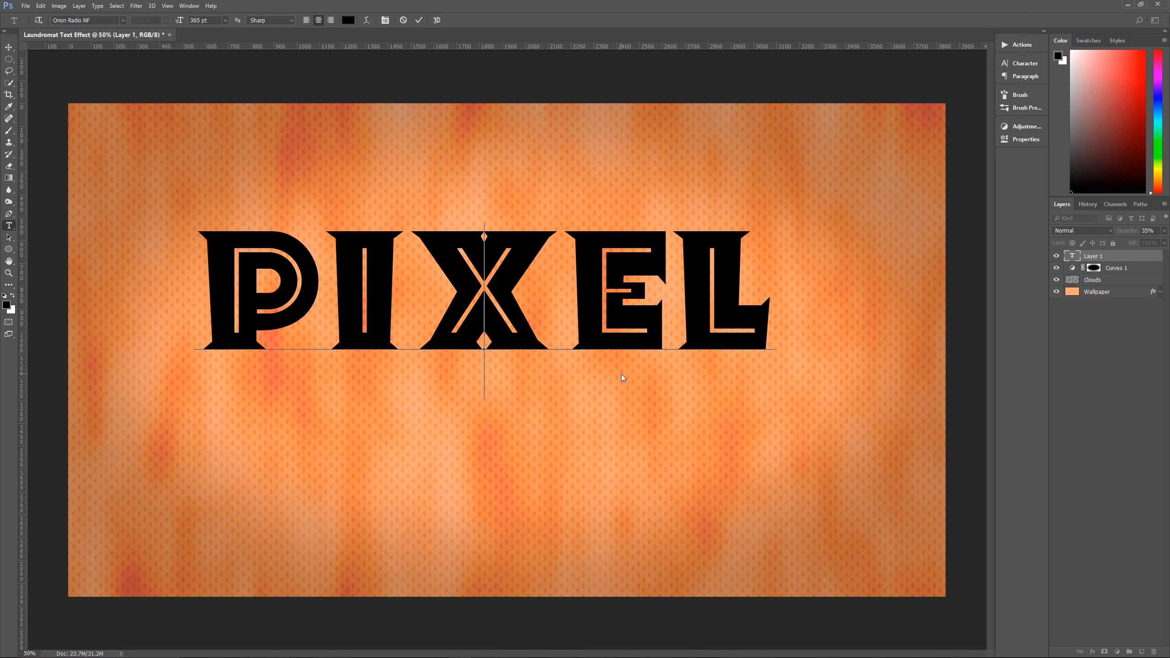
pyautogui.write('MAGIC')
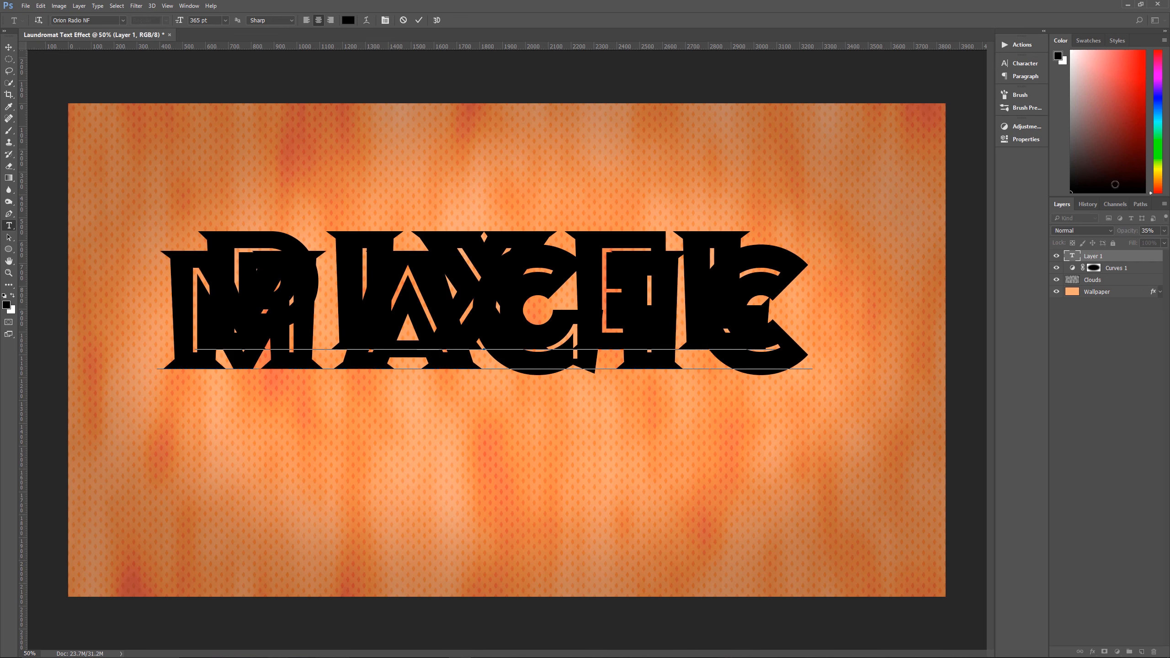
pyautogui.click(1104, 258)
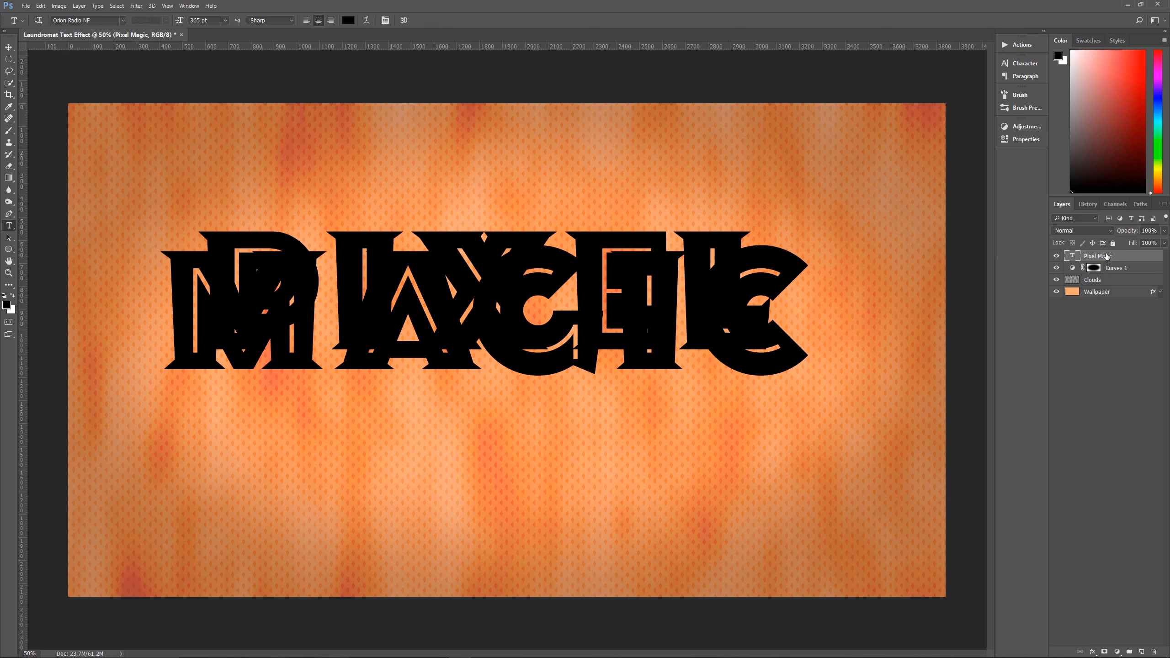
# Set the leading of the Pixel Magic text to 310 pt
pyautogui.click(1025, 65)
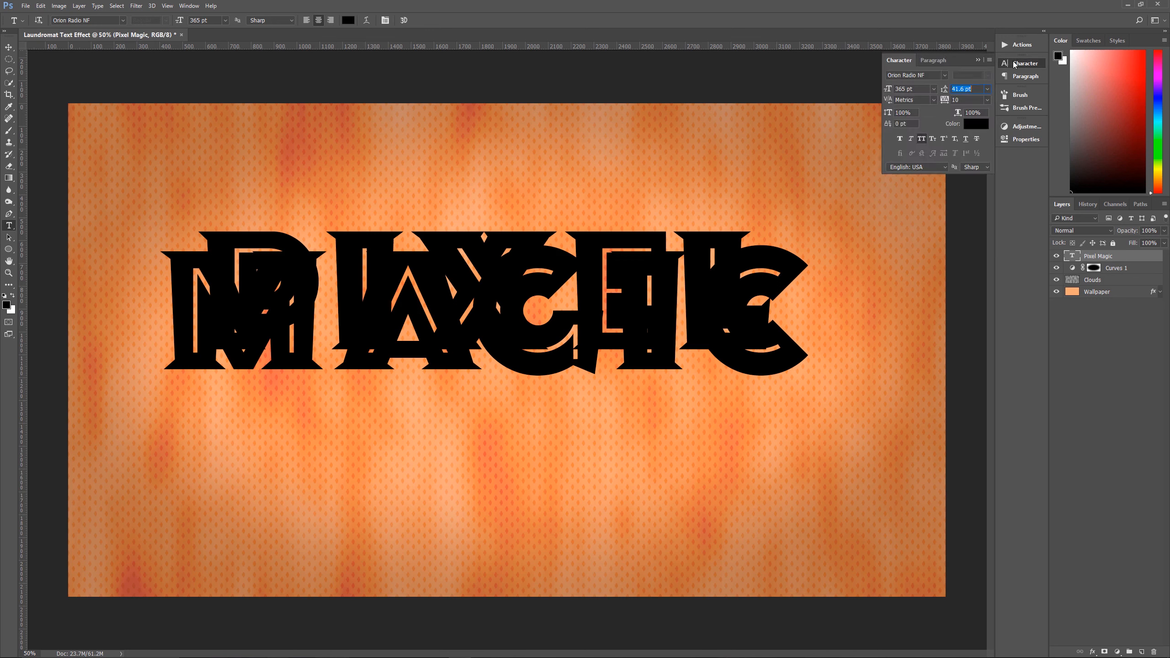
pyautogui.click(189, 6)
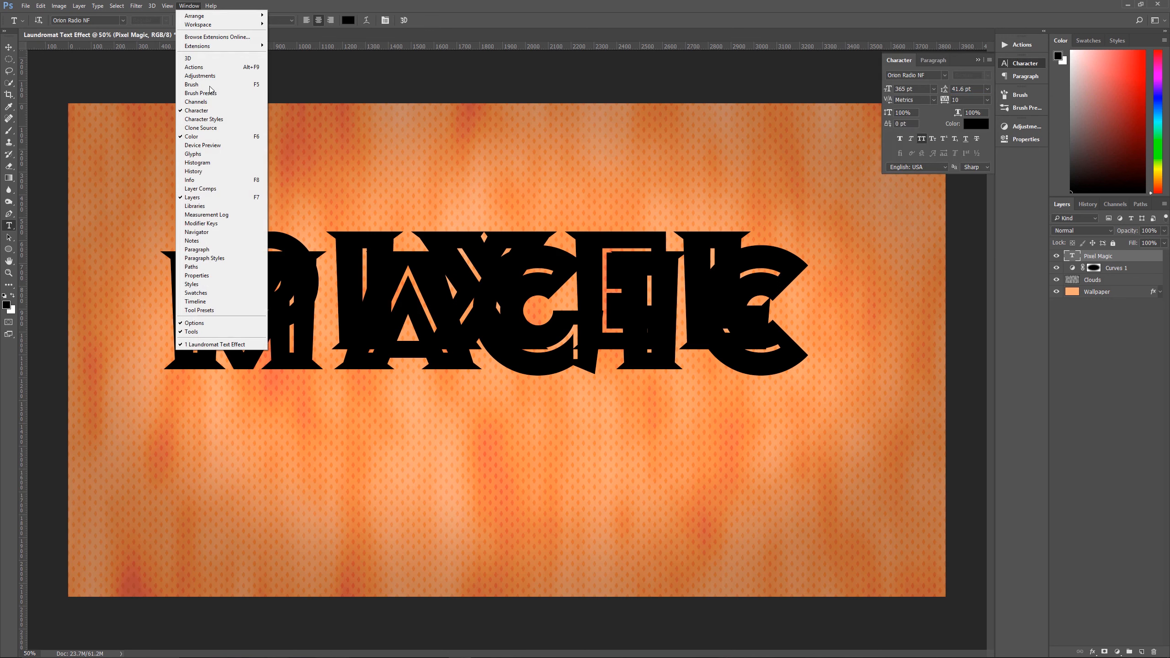
pyautogui.click(525, 2)
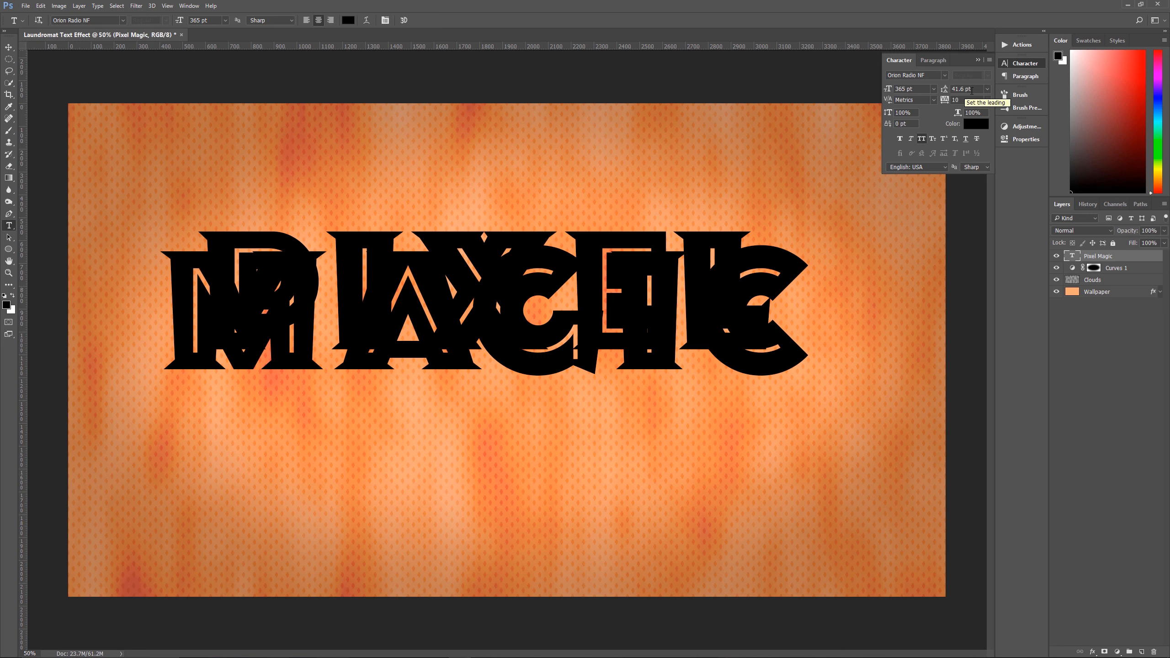
pyautogui.click(987, 88)
pyautogui.click(973, 100)
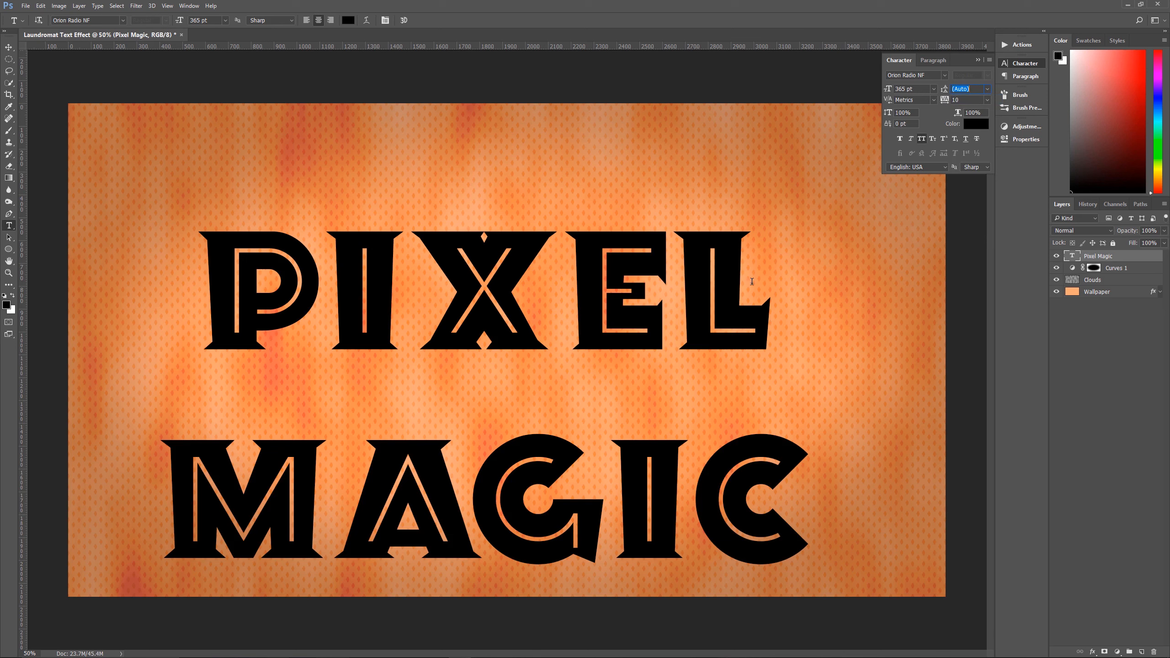
pyautogui.moveTo(945, 92)
pyautogui.mouseDown()
pyautogui.moveTo(1058, 93)
pyautogui.moveTo(948, 91)
pyautogui.moveTo(967, 90)
pyautogui.mouseUp()
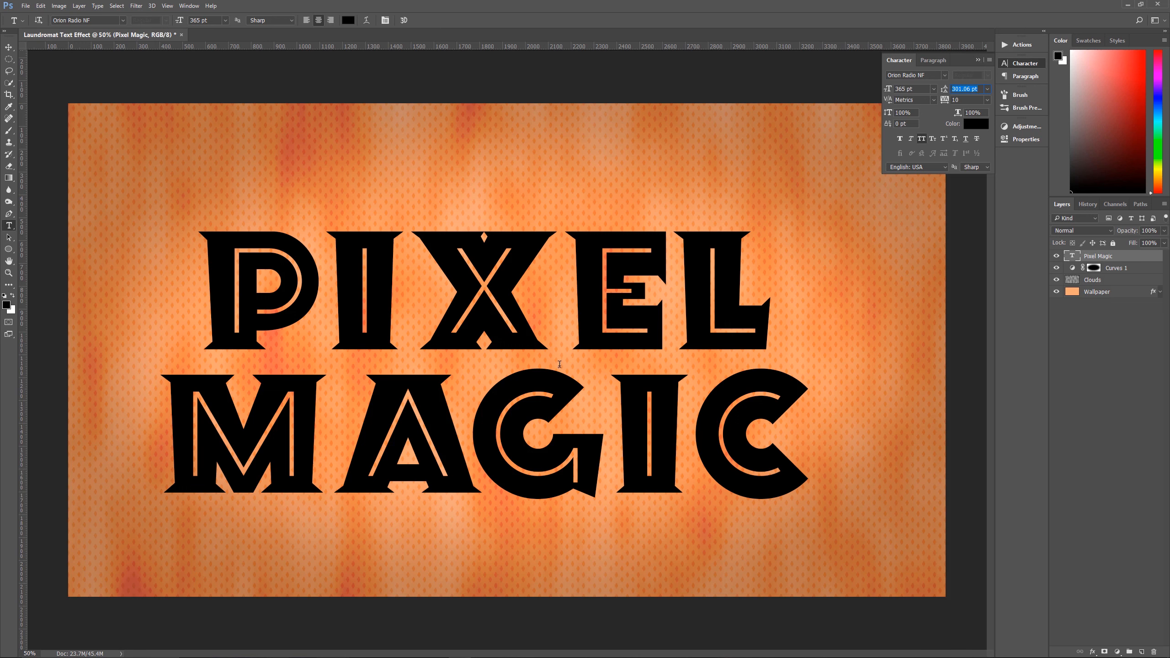
pyautogui.moveTo(944, 91); pyautogui.dragTo(950, 92)
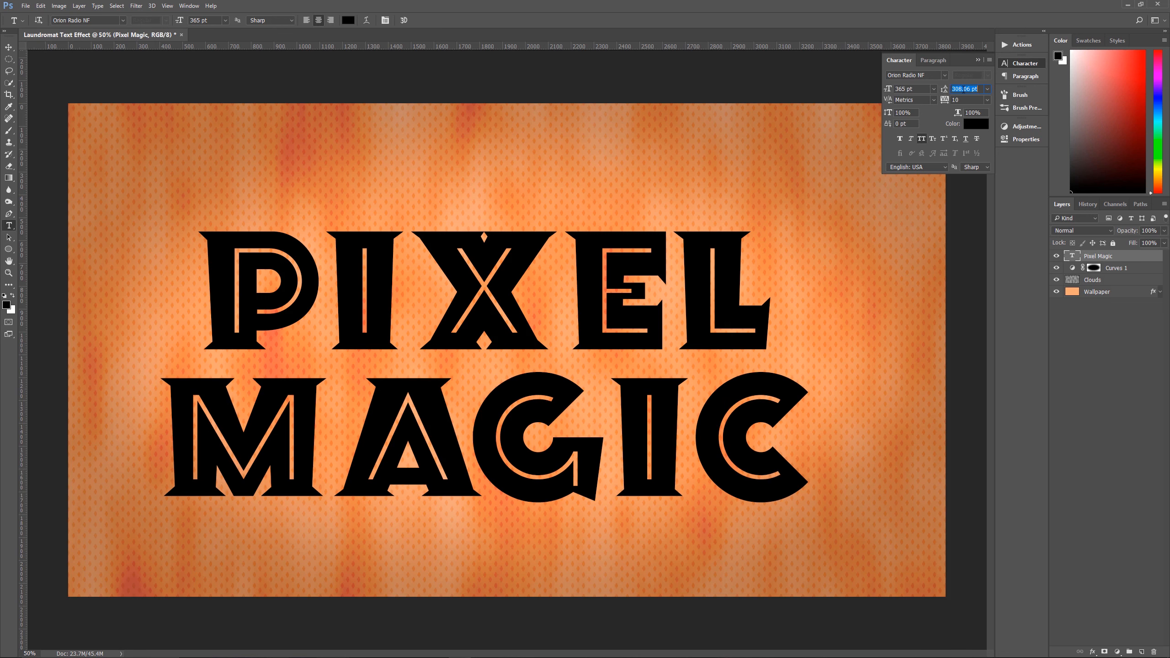
pyautogui.write('34')
pyautogui.write('0')
pyautogui.press('Return')
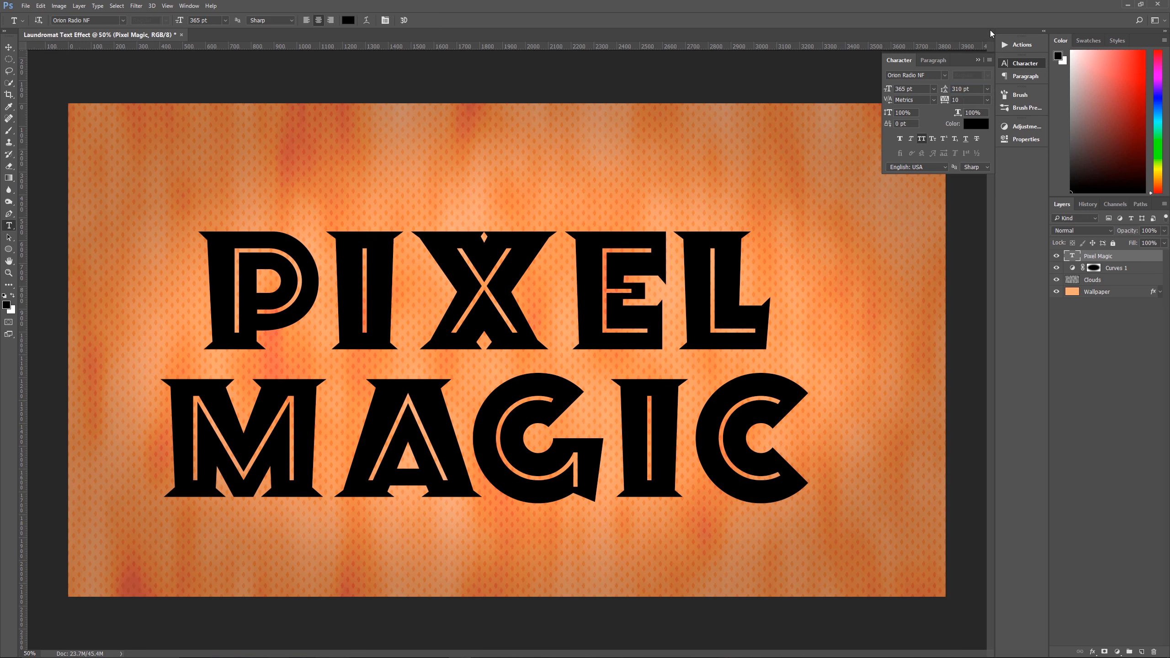
# Move the Pixel Magic text so it is centered horizontally on the canvas
pyautogui.click(977, 60)
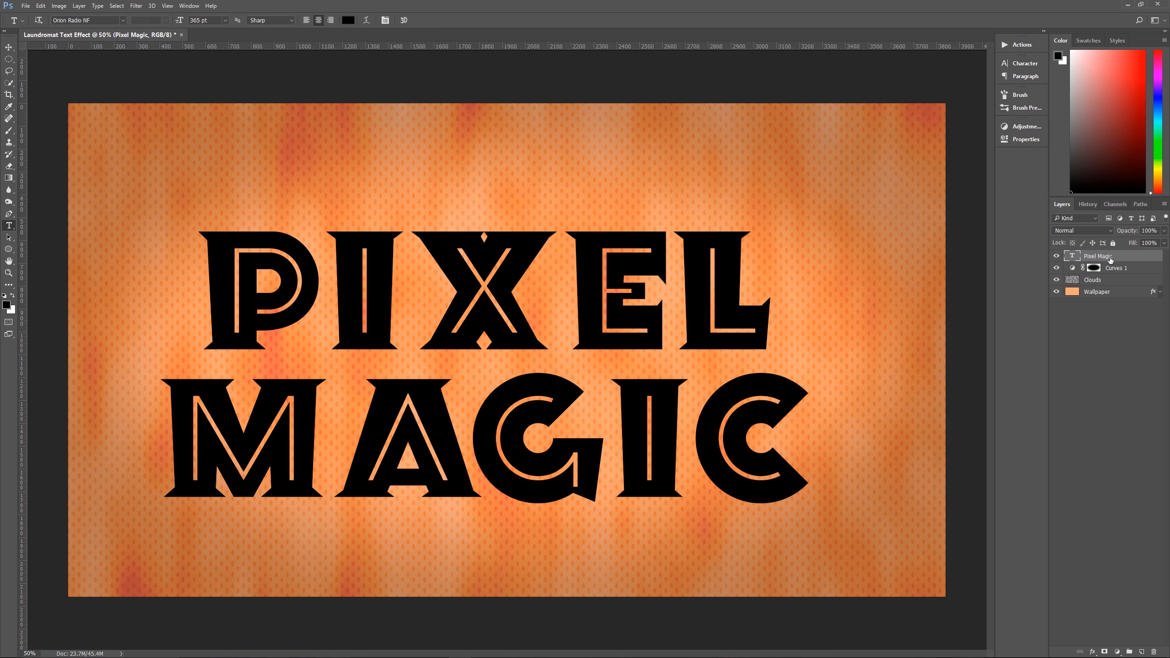
pyautogui.press('v')
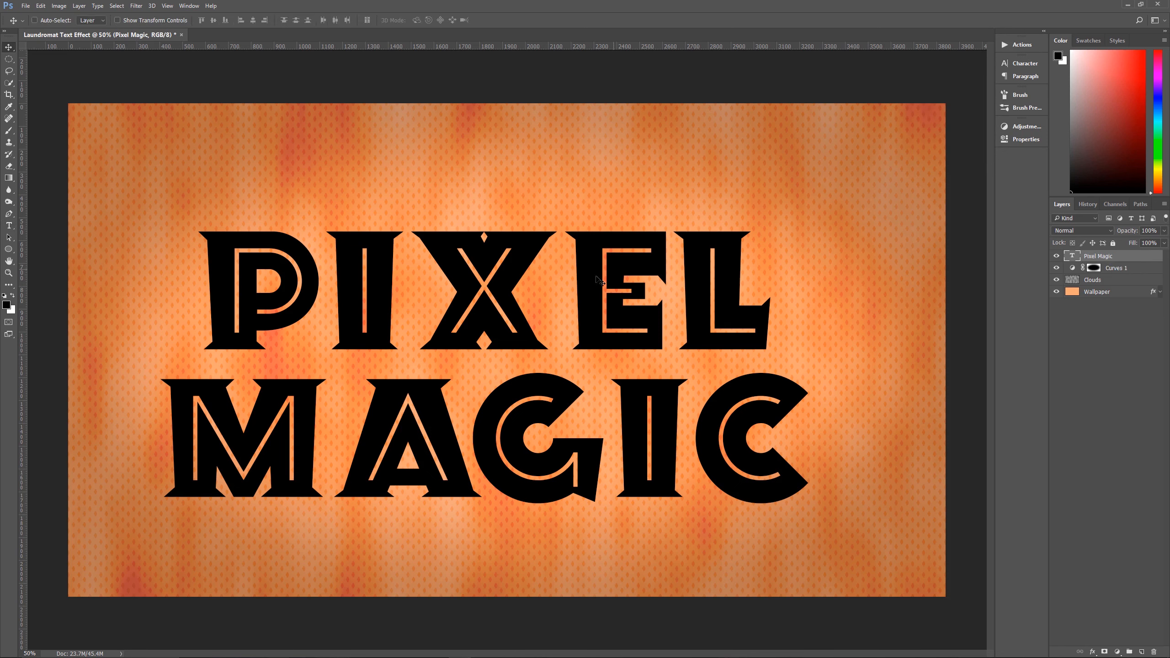
pyautogui.moveTo(506, 271); pyautogui.dragTo(528, 276)
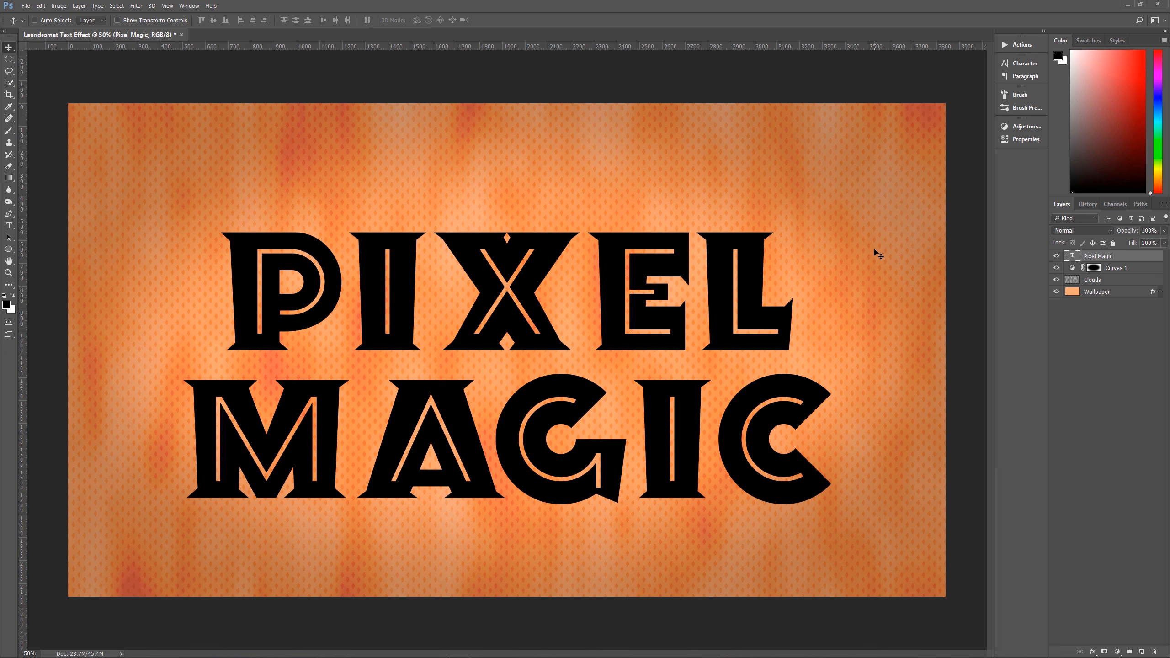
# Add a white Stroke to the Pixel Magic layer: 15 px, Outside position, Normal blend mode and 75% opacity
pyautogui.click(1093, 652)
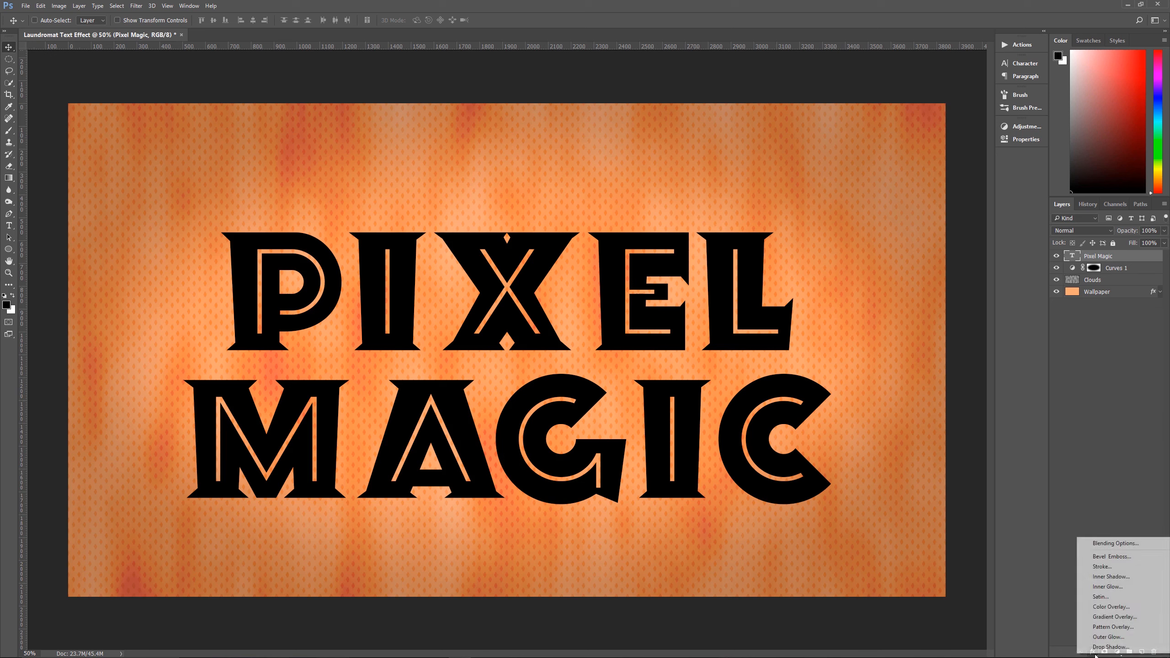
pyautogui.click(1112, 566)
pyautogui.moveTo(649, 40)
pyautogui.mouseDown()
pyautogui.moveTo(509, 8)
pyautogui.moveTo(712, 57)
pyautogui.moveTo(724, 32)
pyautogui.moveTo(454, 32)
pyautogui.moveTo(689, 412)
pyautogui.moveTo(596, 4)
pyautogui.moveTo(679, 11)
pyautogui.mouseUp()
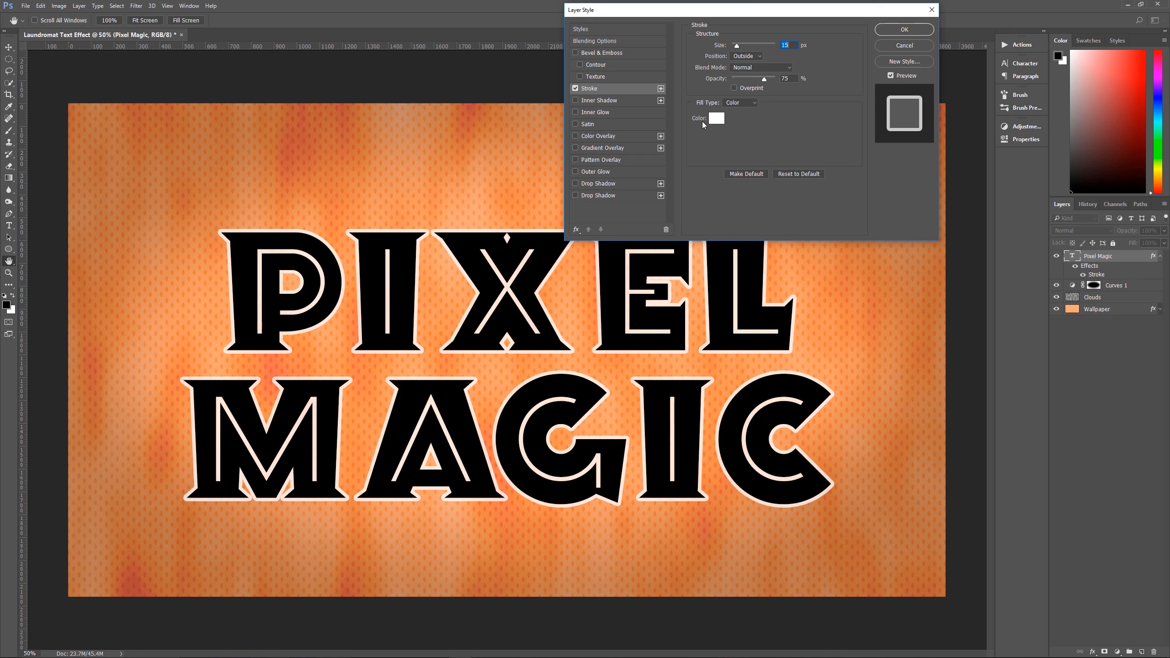
pyautogui.click(717, 119)
pyautogui.click(897, 84)
# Add a Color Overlay in #618491 to the Pixel Magic text, with Normal blend mode and 100% opacity
pyautogui.click(597, 136)
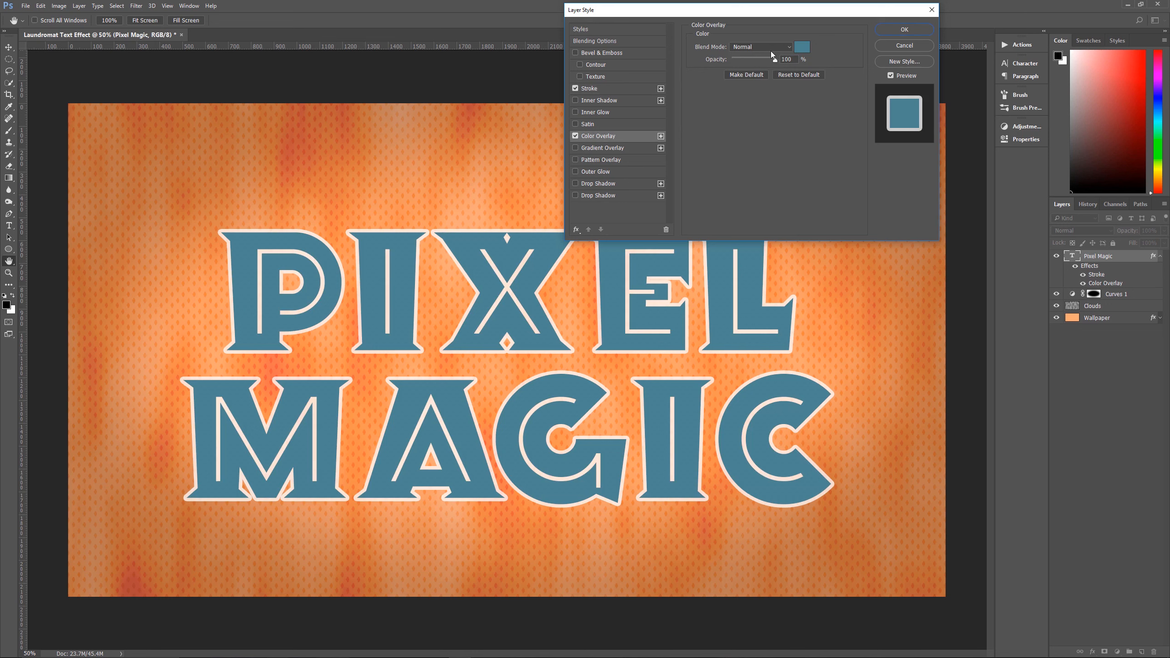
pyautogui.click(803, 48)
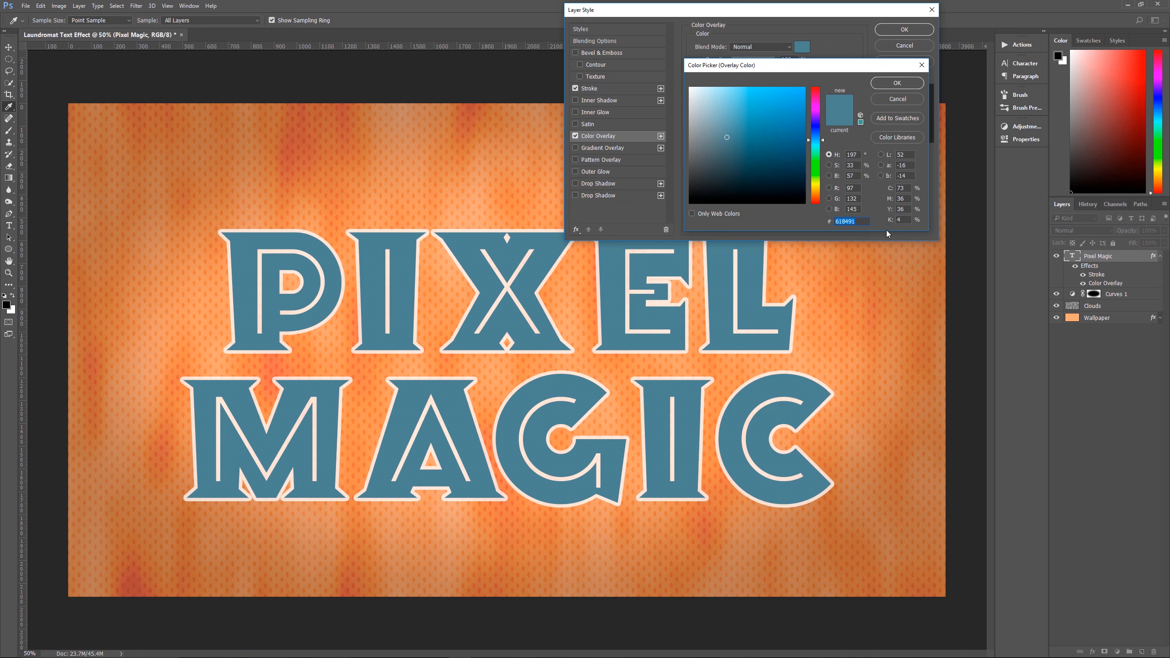
pyautogui.click(898, 99)
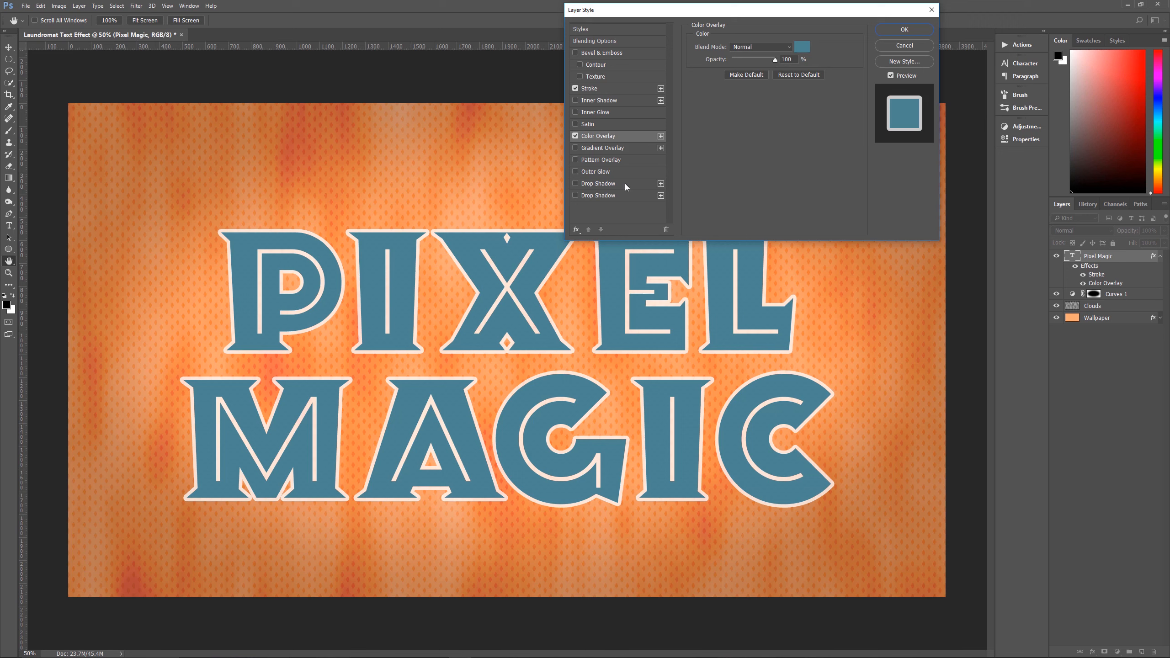
# Add a Drop Shadow in #6000b2 to the text: Normal blend mode, 50% opacity, 135° angle, 30 px distance, 15% spread and 30 px size
pyautogui.click(612, 184)
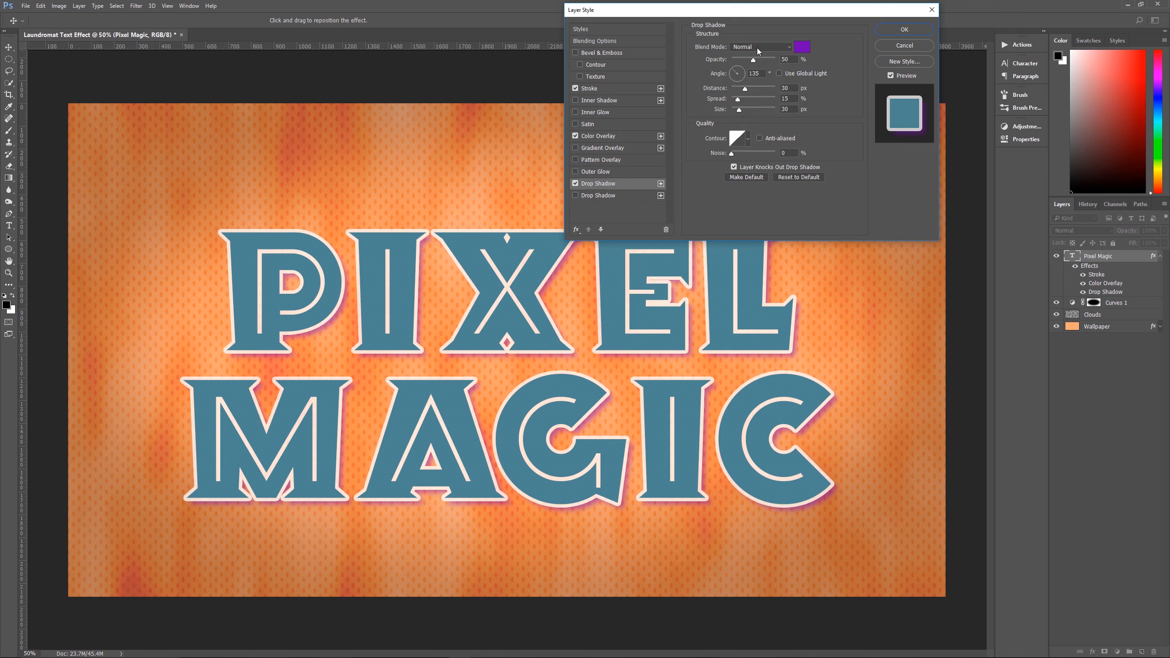
pyautogui.click(802, 47)
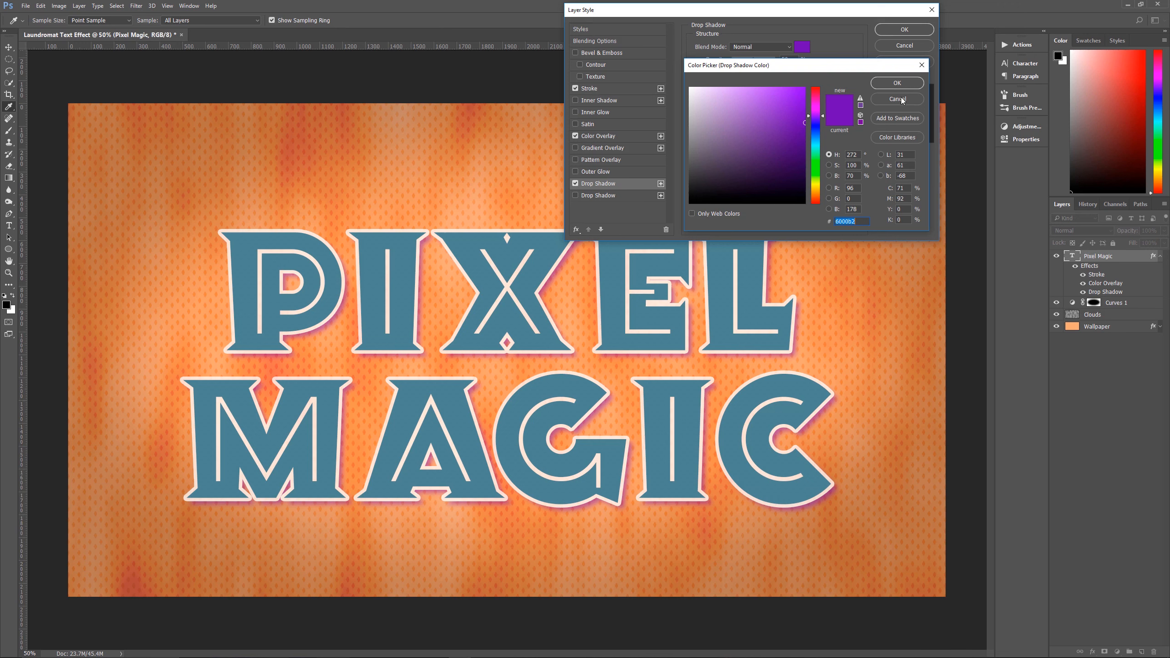
pyautogui.click(897, 83)
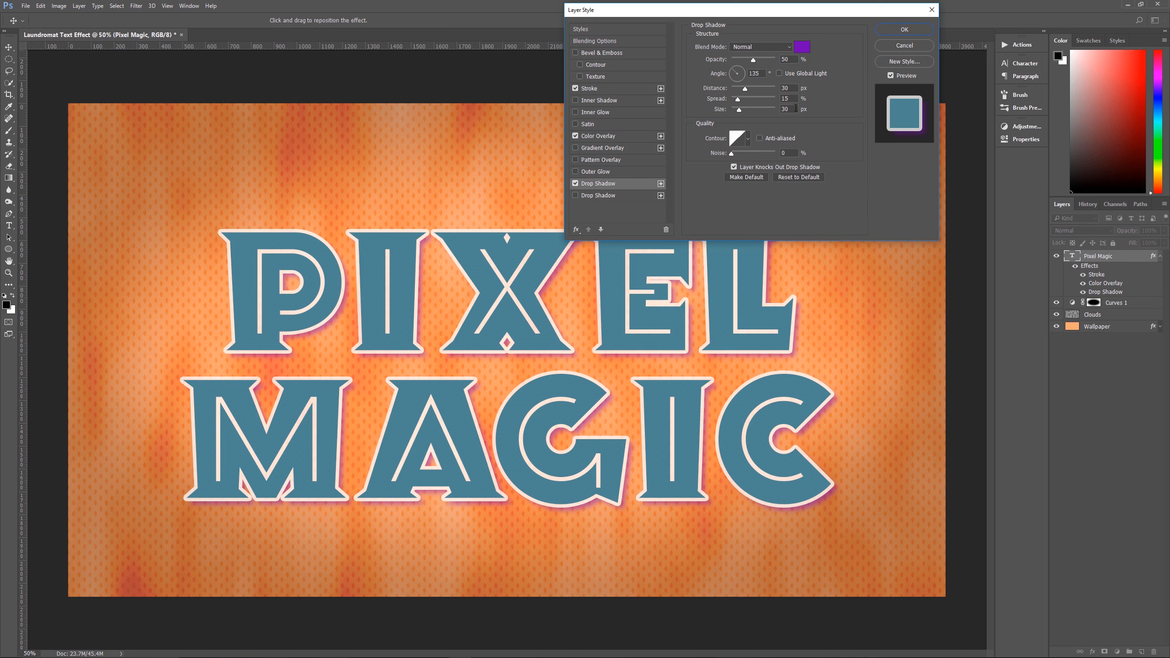
pyautogui.click(749, 137)
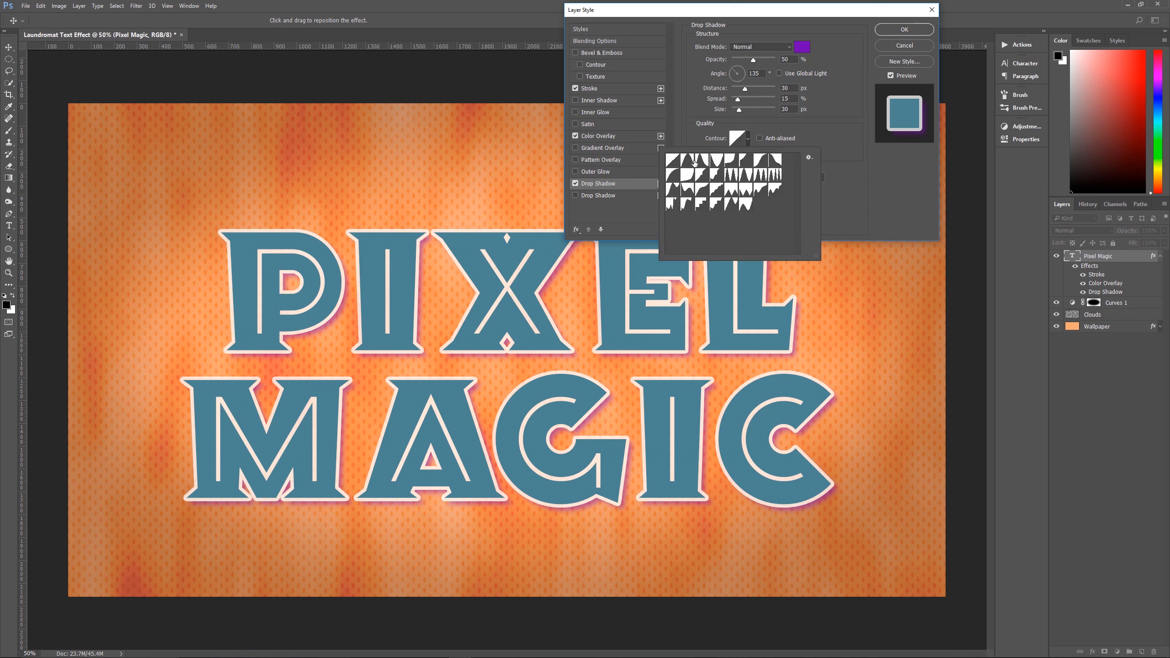
pyautogui.click(814, 123)
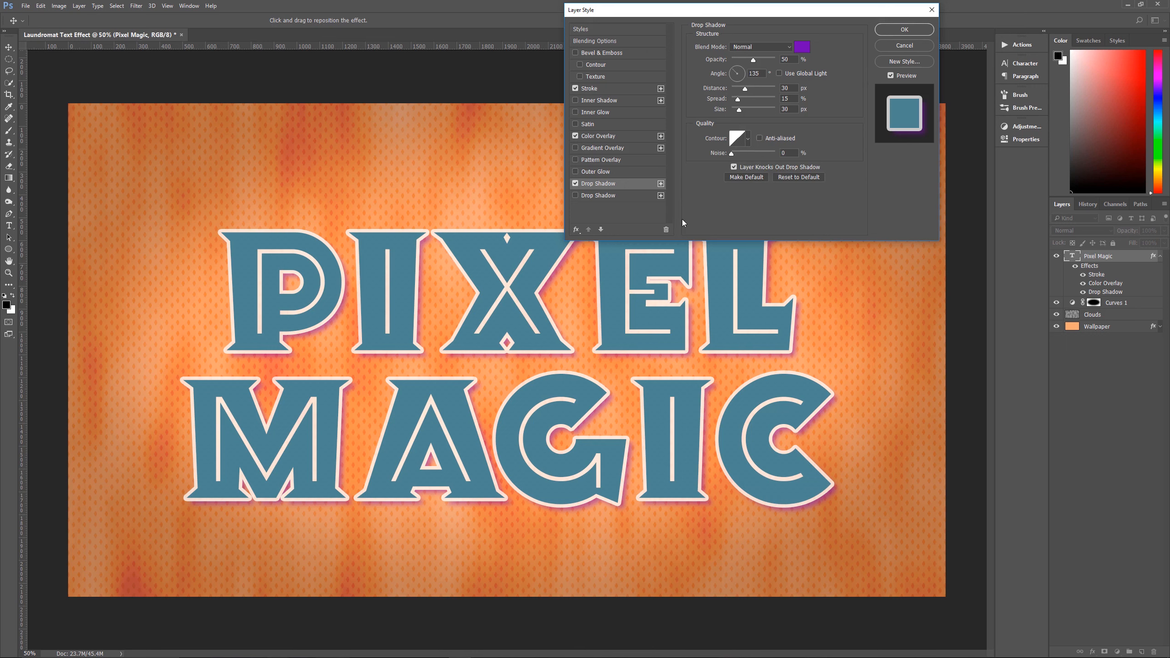
# Add a second Drop Shadow in #fff99d: Dissolve blend mode, 50% opacity, -50° angle, 28 px distance, 0% spread, 10 px size; apply the layer style
pyautogui.click(604, 197)
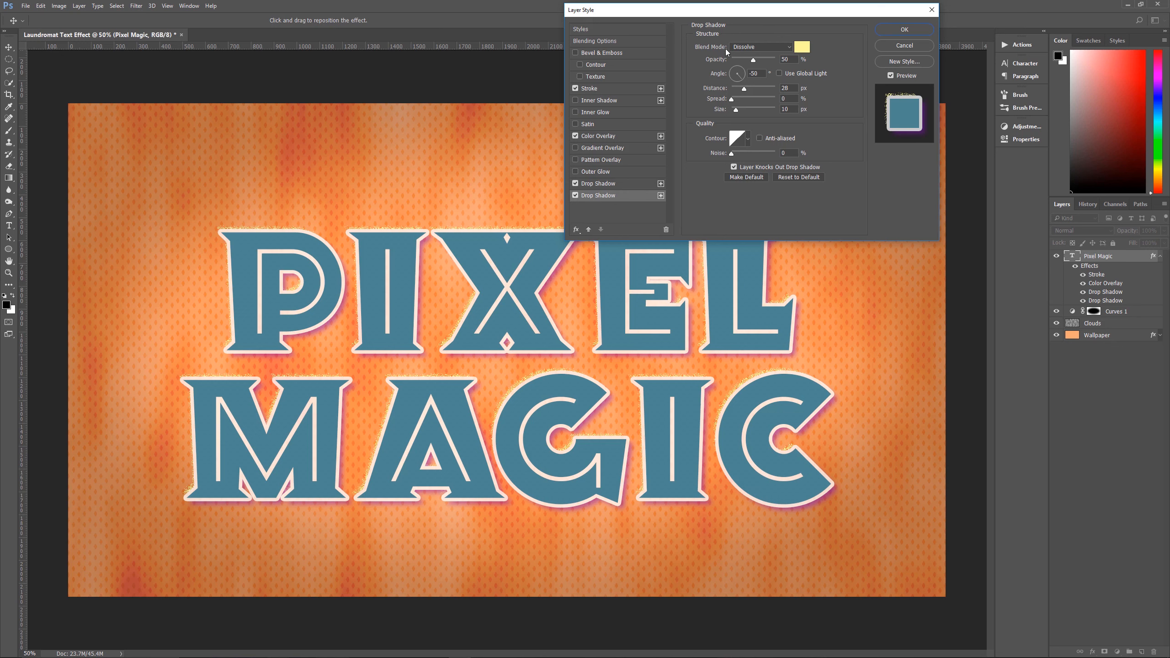
pyautogui.click(802, 47)
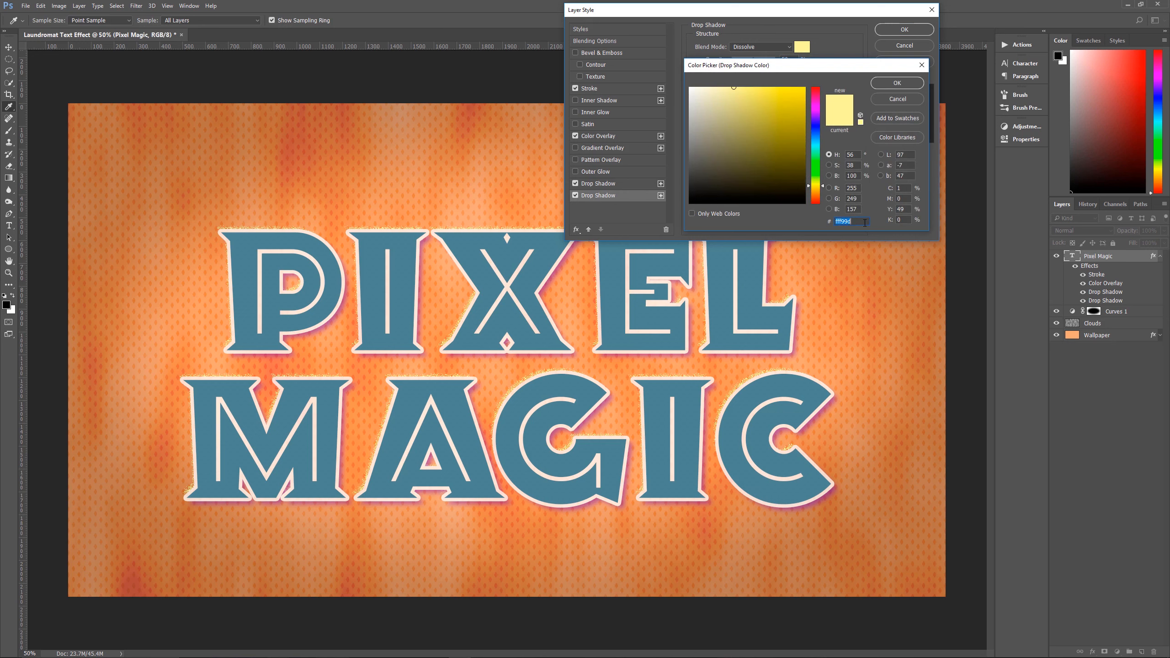
pyautogui.click(897, 83)
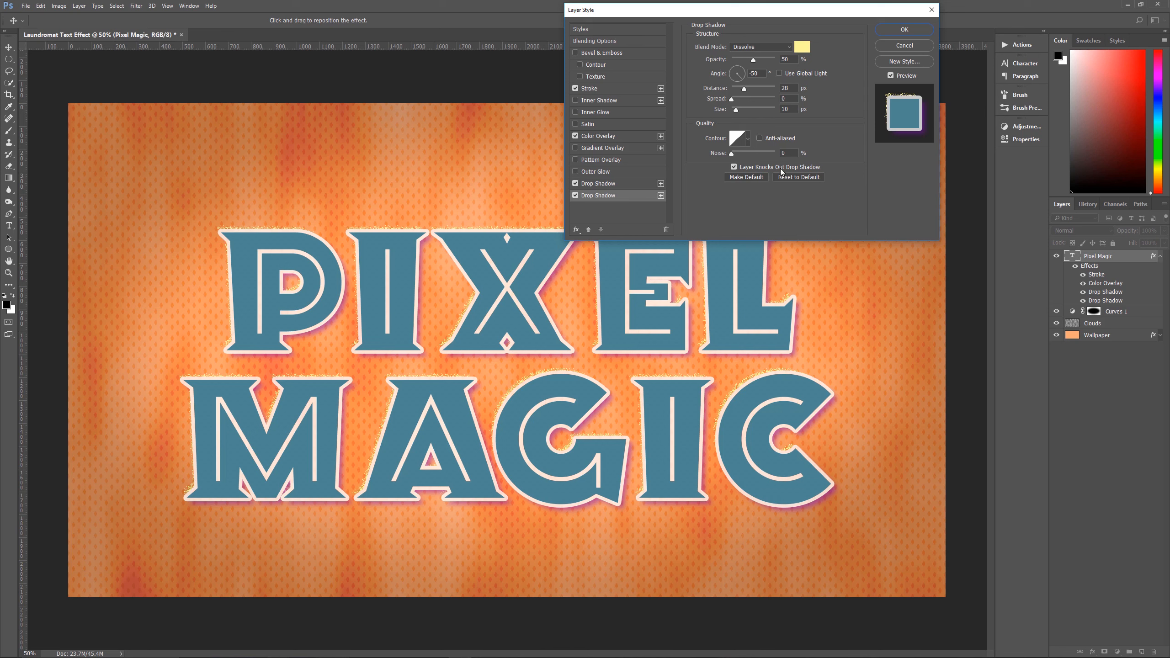
pyautogui.click(903, 30)
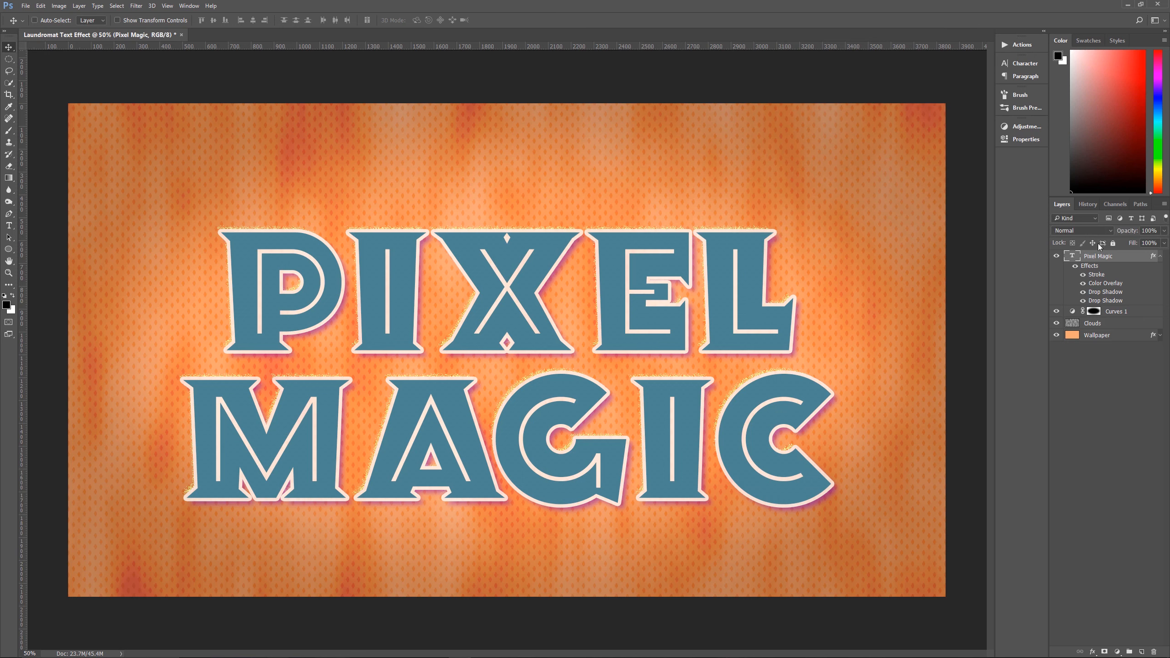
# Set the Pixel Magic layer to Dissolve blend mode with 80% opacity and collapse its effects list
pyautogui.click(1073, 229)
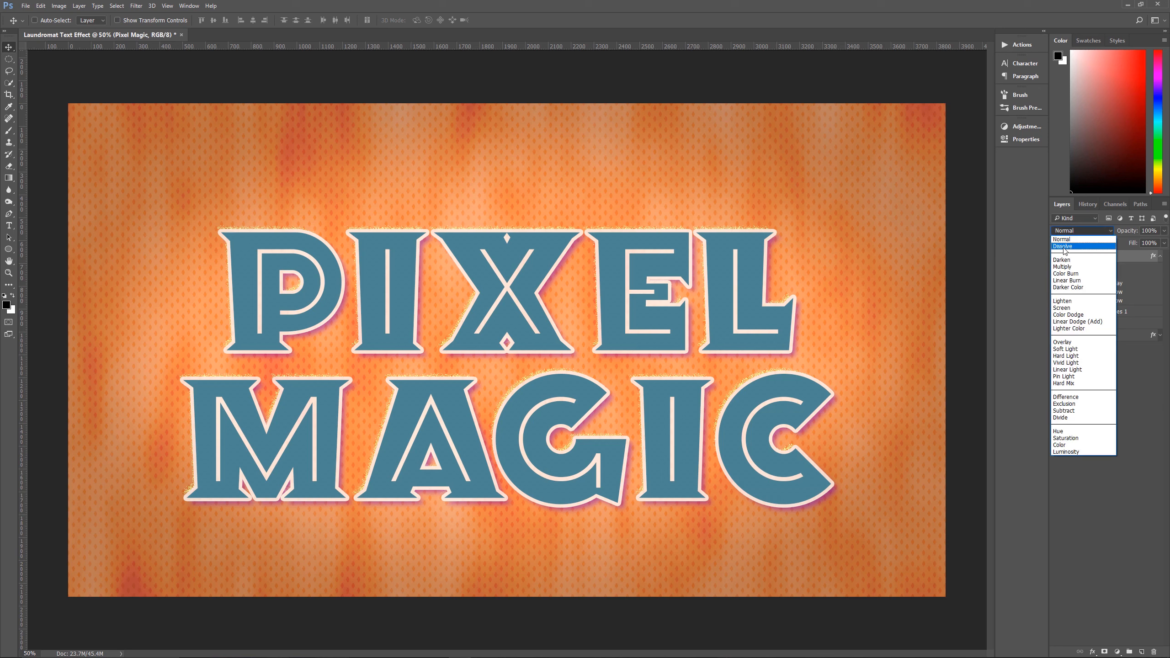
pyautogui.click(1064, 248)
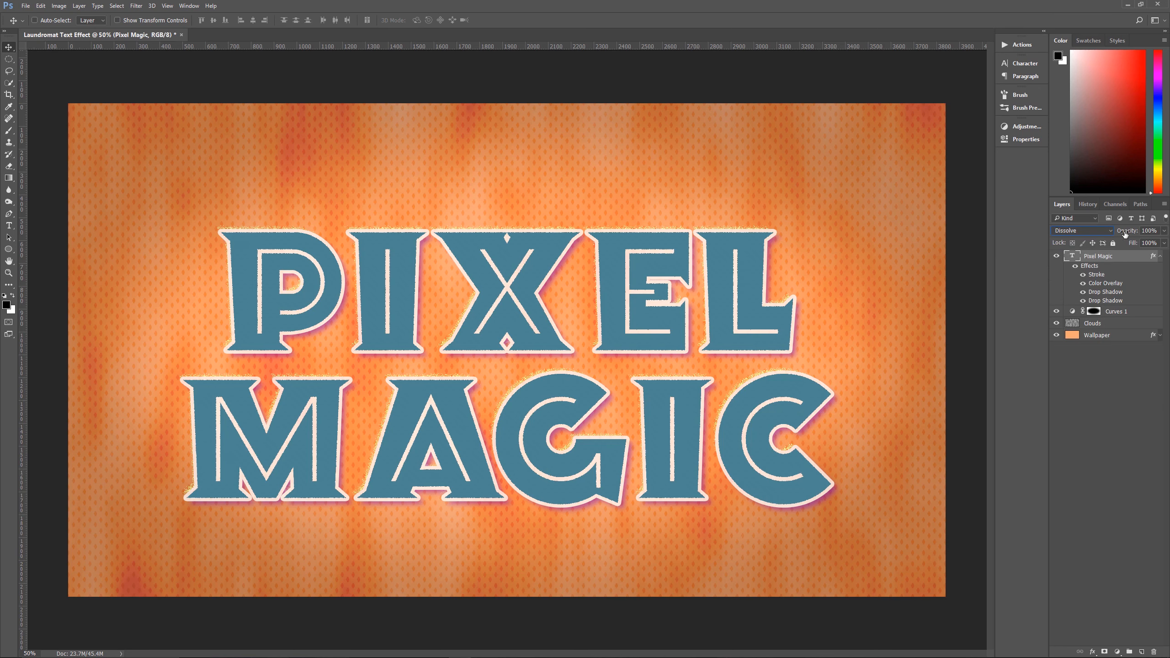
pyautogui.click(1149, 231)
pyautogui.write('80')
pyautogui.press('Return')
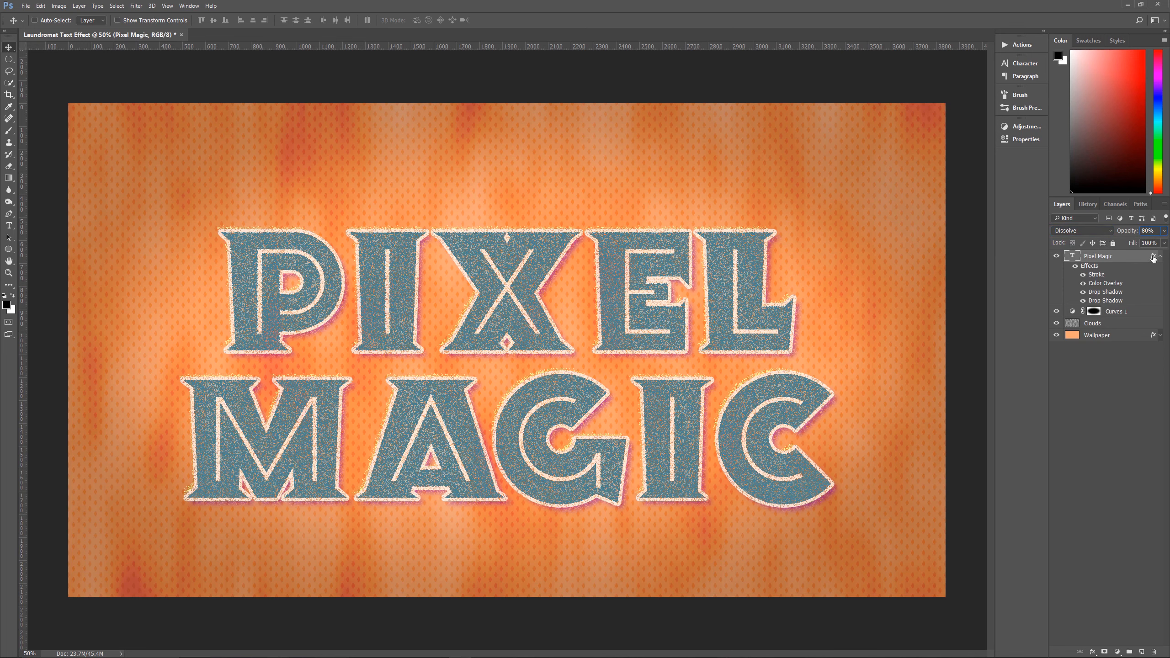
pyautogui.click(1162, 257)
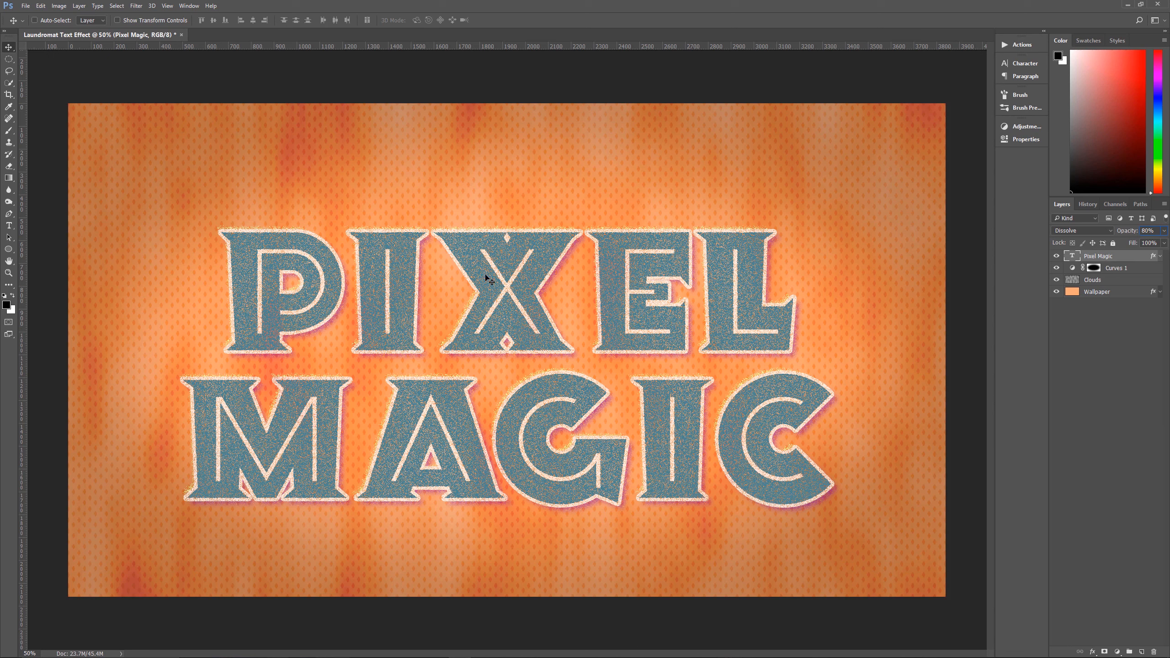